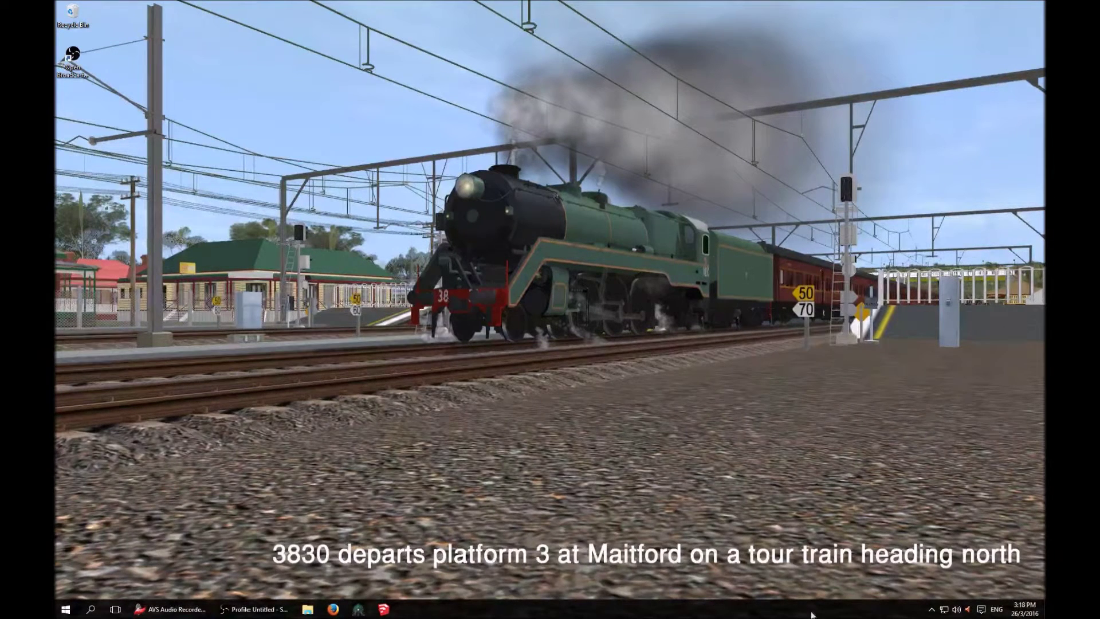
- Launch Firefox from the taskbar, leaving the Trainz steam train scene
{"action": "left_click", "coordinate": [336, 607]}
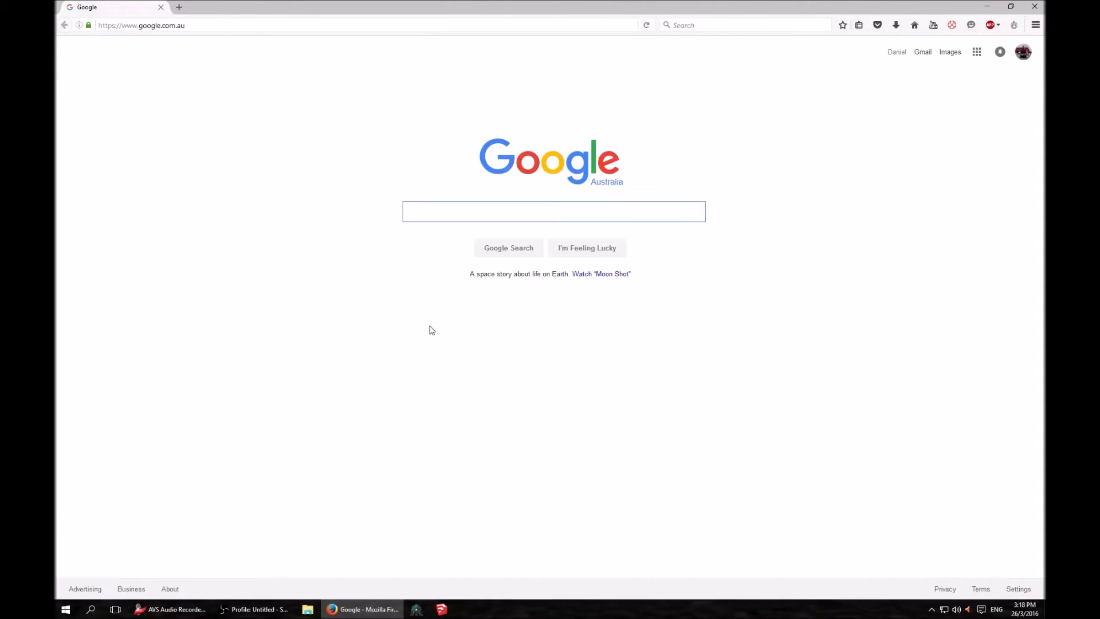
- Google 'rubytmix' and open the RubyTMIX TrainzXML Exporter page on dhobh.net
{"action": "type", "text": "rubytmix"}
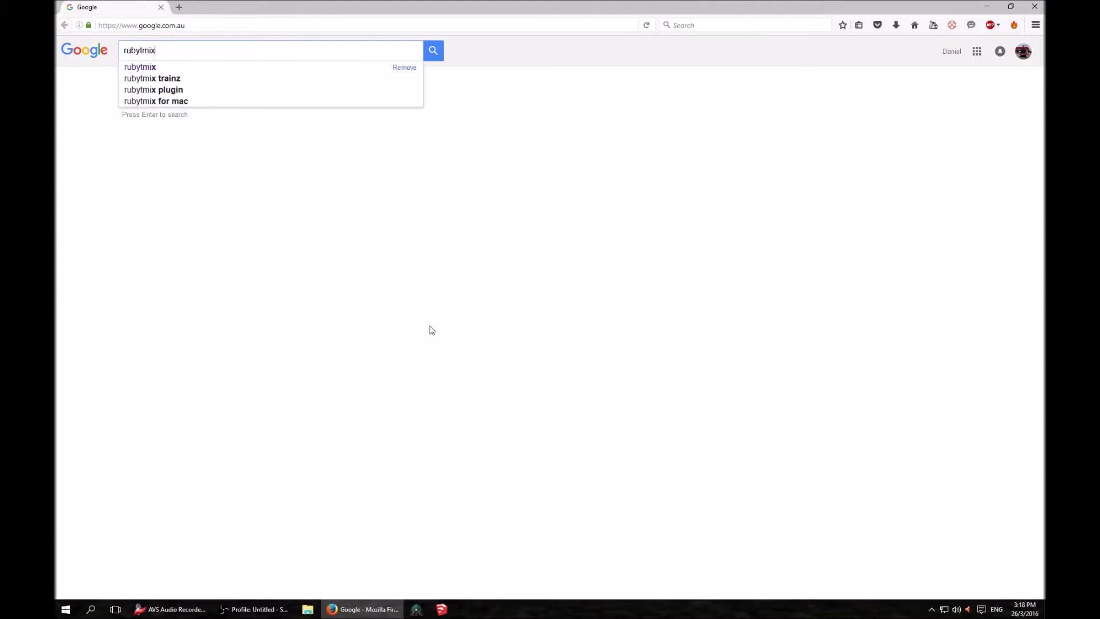
{"action": "key", "text": "Return"}
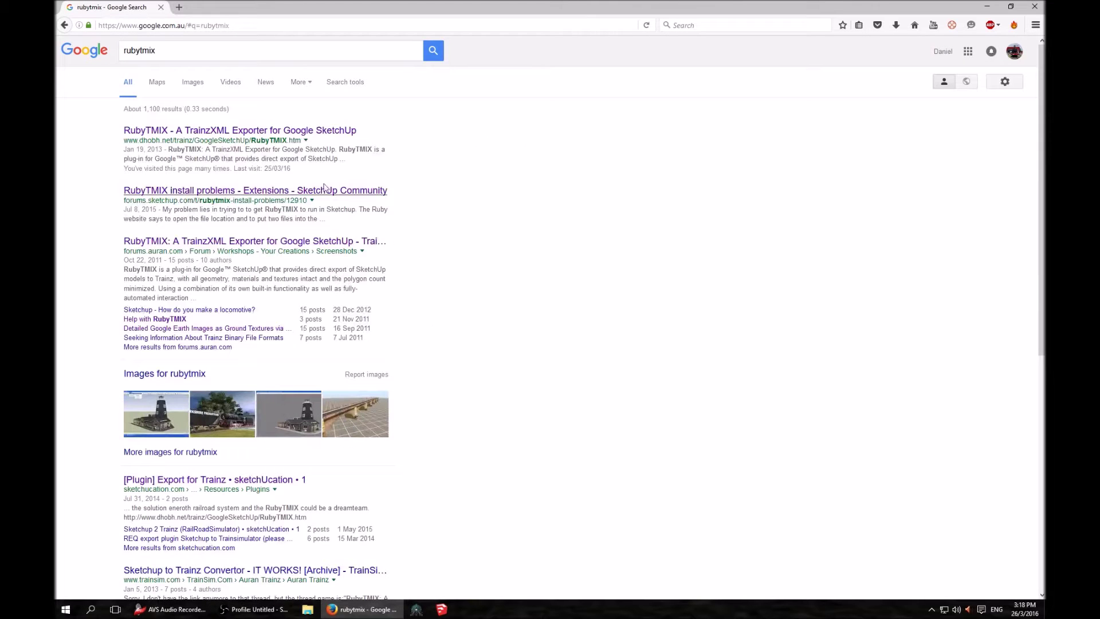
{"action": "left_click", "coordinate": [277, 131]}
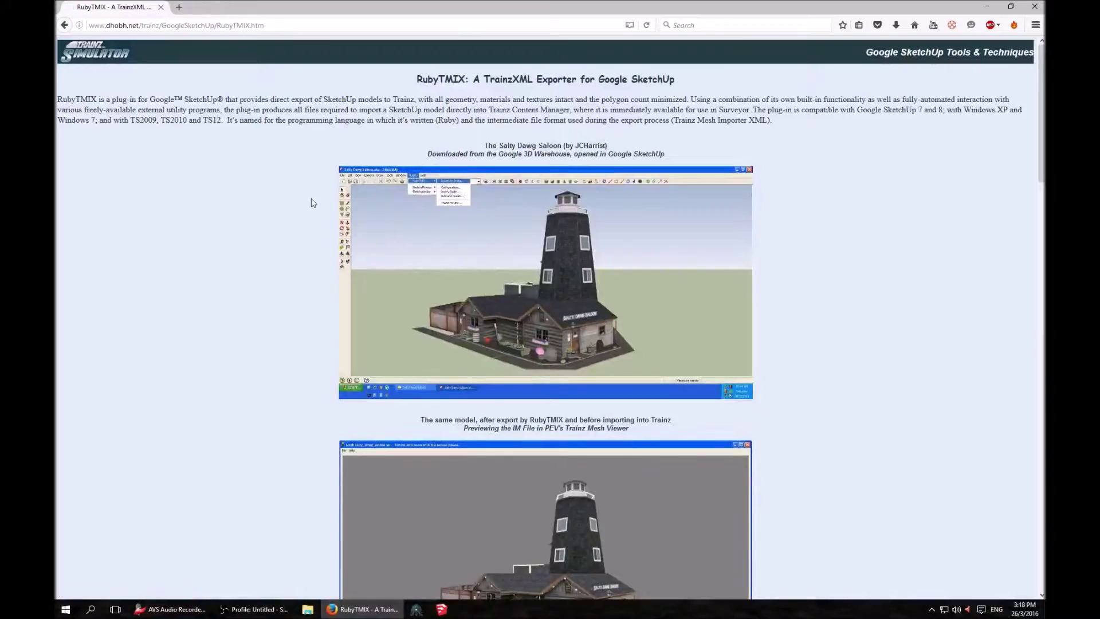
- Download and save the RubyTMIX Version 1.2.0 zip package to disk
{"action": "scroll", "coordinate": [314, 212], "scroll_direction": "down", "scroll_amount": 3}
{"action": "scroll", "coordinate": [314, 212], "scroll_direction": "down", "scroll_amount": 7}
{"action": "scroll", "coordinate": [314, 211], "scroll_direction": "down", "scroll_amount": 7}
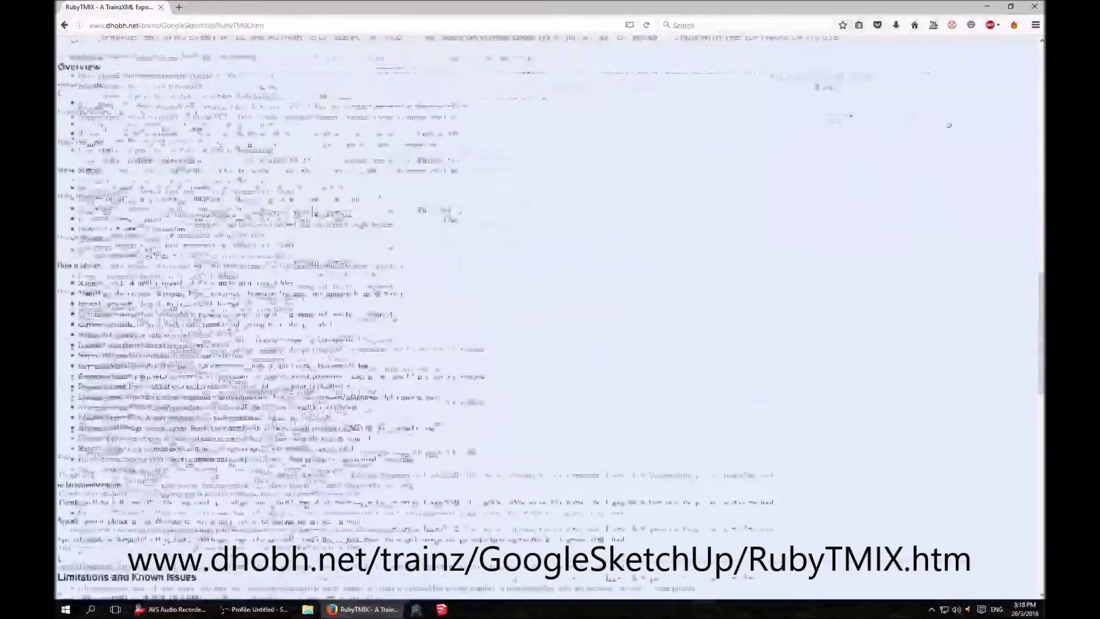
{"action": "scroll", "coordinate": [304, 241], "scroll_direction": "down", "scroll_amount": 6}
{"action": "scroll", "coordinate": [292, 270], "scroll_direction": "down", "scroll_amount": 3}
{"action": "scroll", "coordinate": [283, 290], "scroll_direction": "down", "scroll_amount": 3}
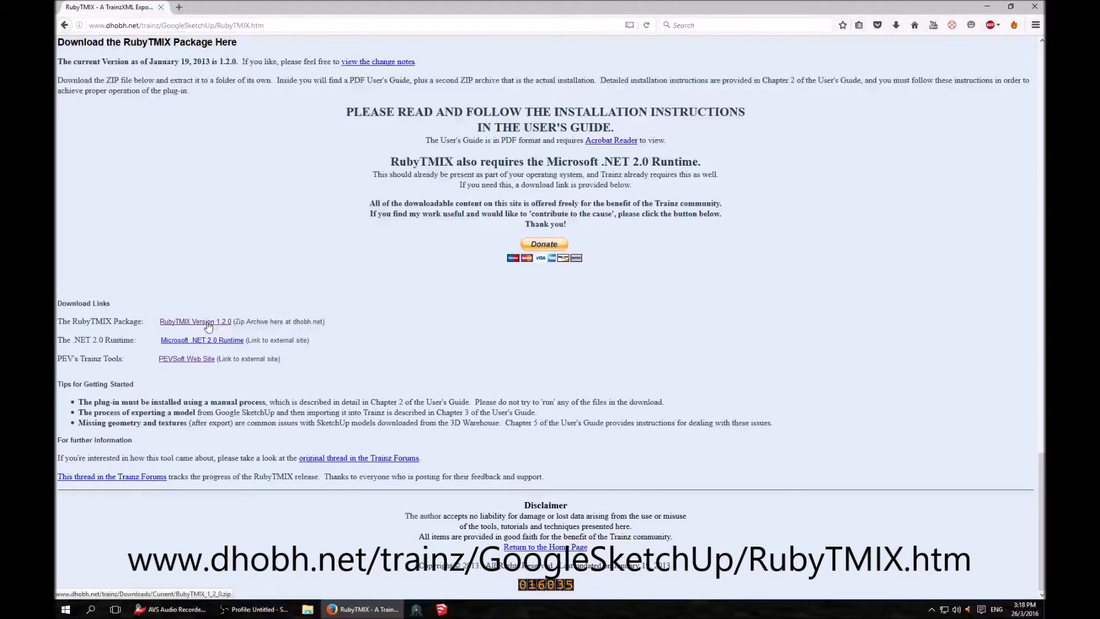
{"action": "left_click", "coordinate": [207, 325]}
{"action": "left_click", "coordinate": [273, 283]}
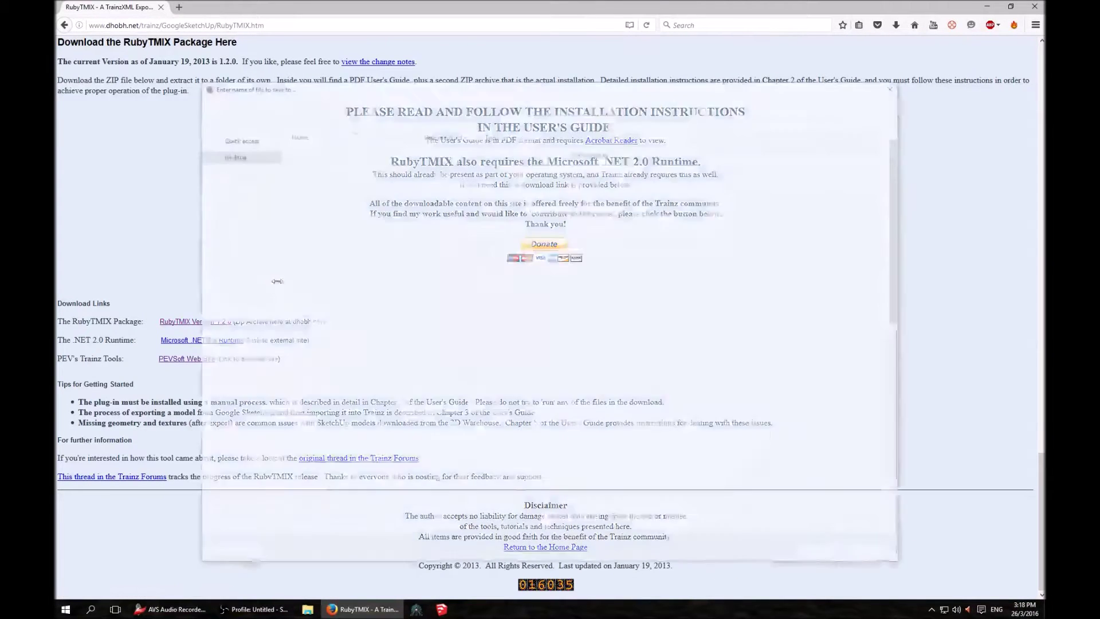
{"action": "left_click", "coordinate": [810, 552]}
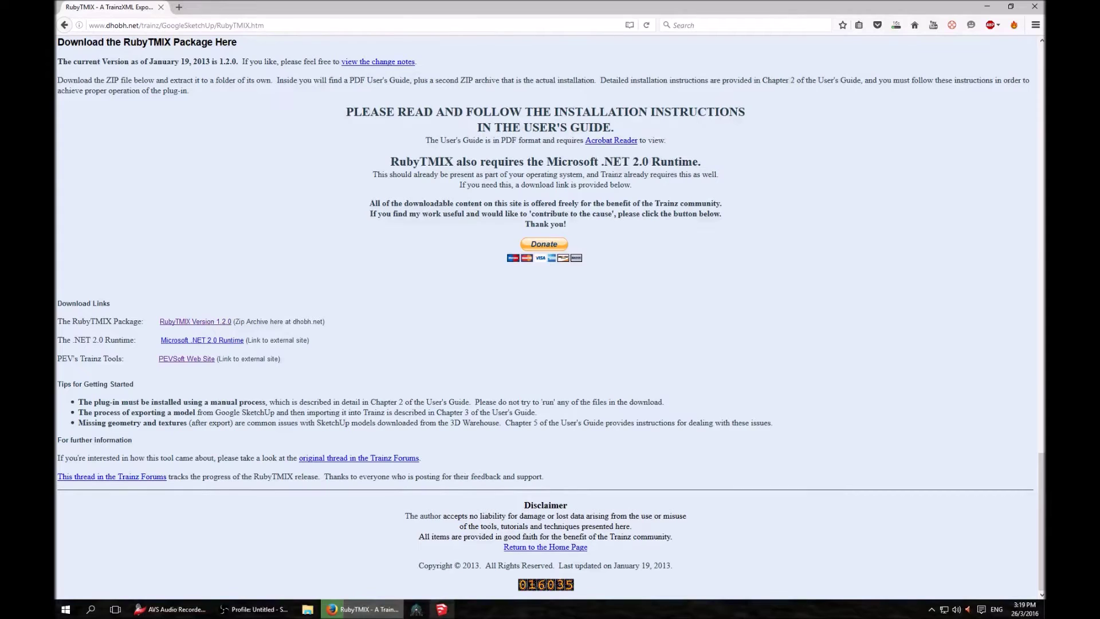
{"action": "left_click", "coordinate": [446, 612]}
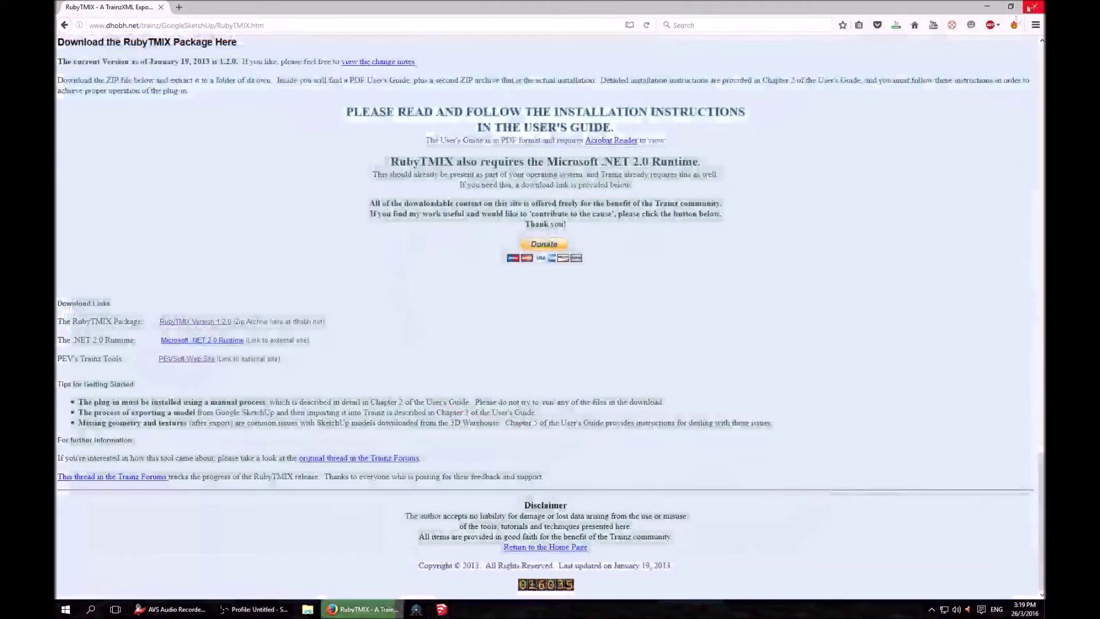
- Open the downloaded RubyTMIX_1_2_0.zip from Firefox's recent downloads list
{"action": "left_click", "coordinate": [1033, 5]}
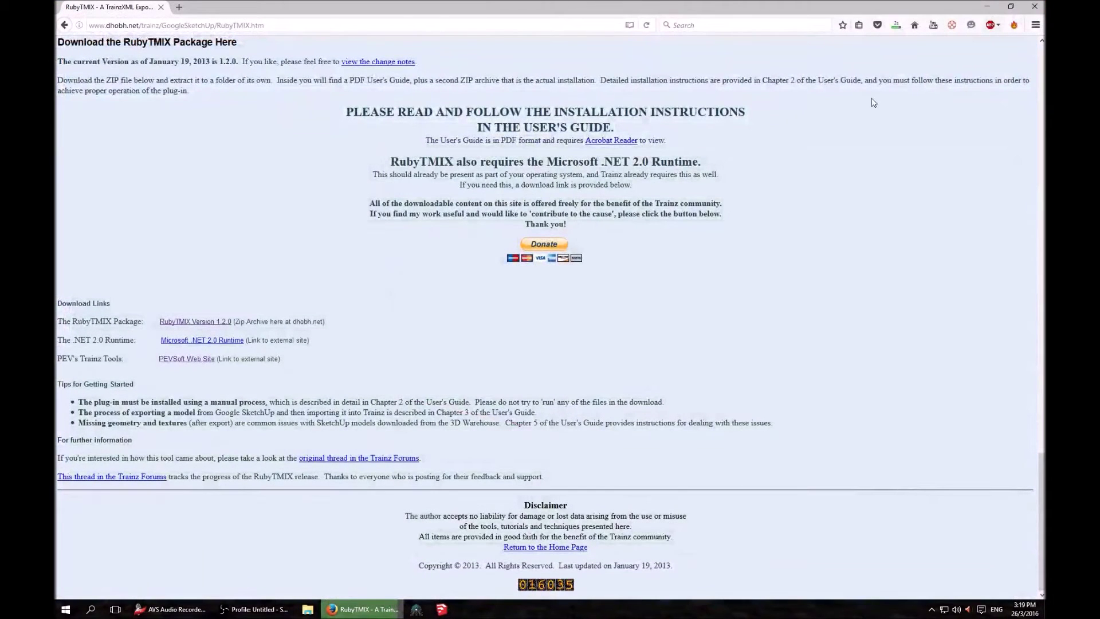
{"action": "left_click", "coordinate": [896, 26]}
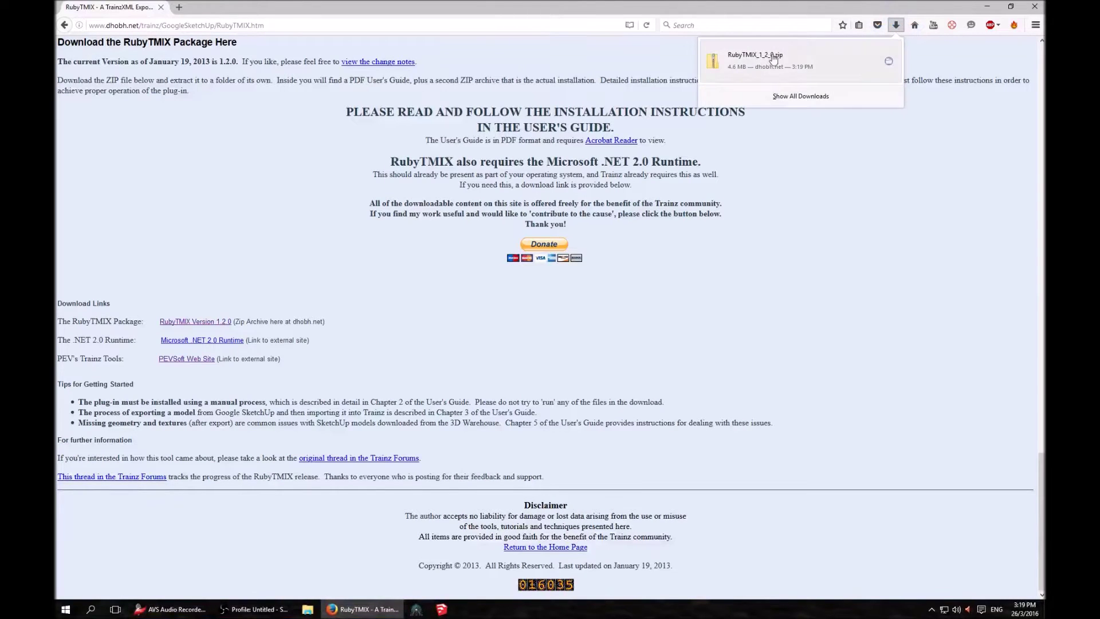
{"action": "left_click", "coordinate": [771, 60]}
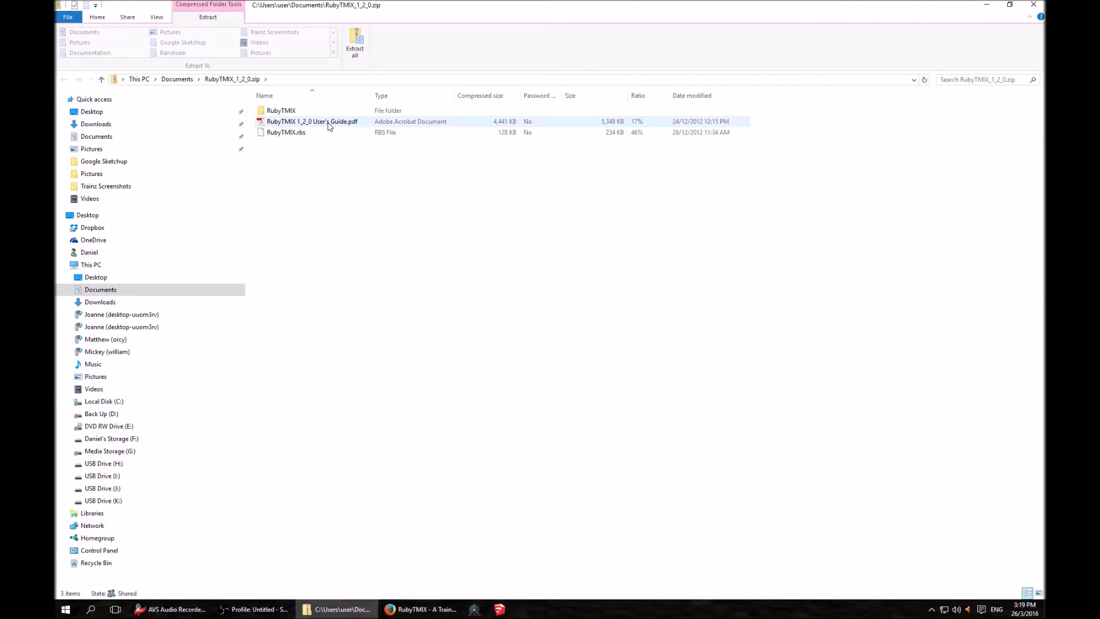
{"action": "double_click", "coordinate": [311, 121]}
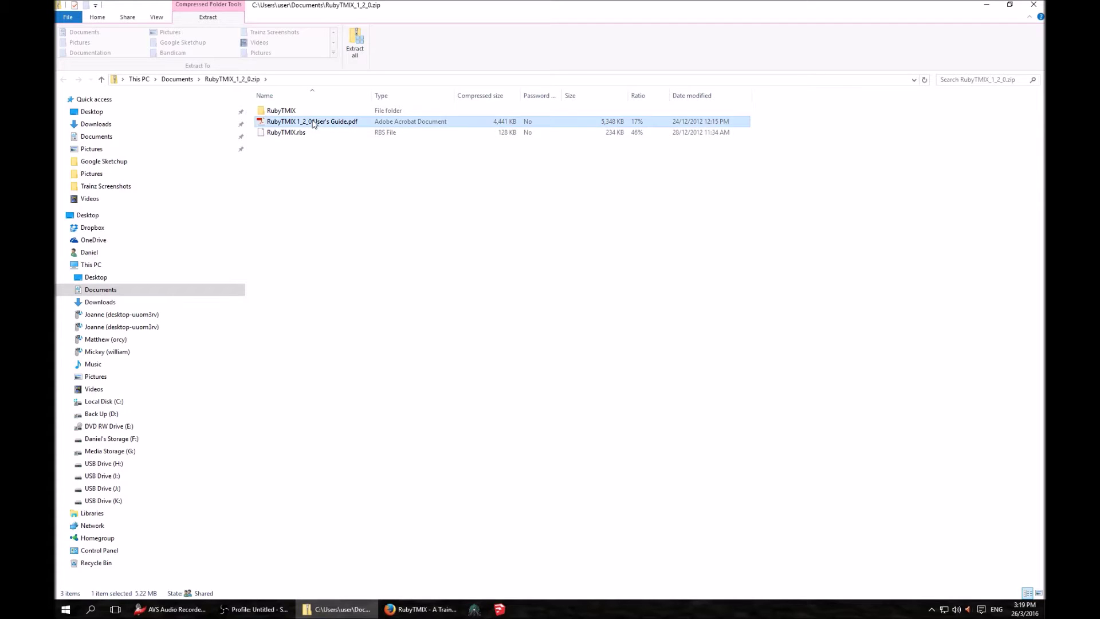
{"action": "scroll", "coordinate": [412, 275], "scroll_direction": "down", "scroll_amount": 2}
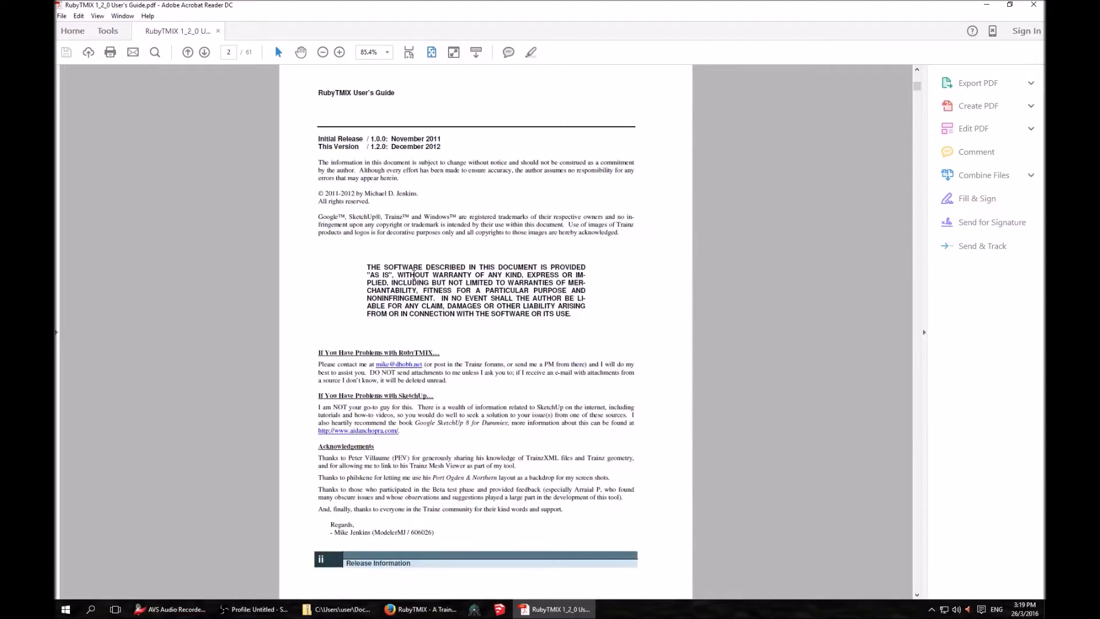
{"action": "scroll", "coordinate": [414, 275], "scroll_direction": "down", "scroll_amount": 2}
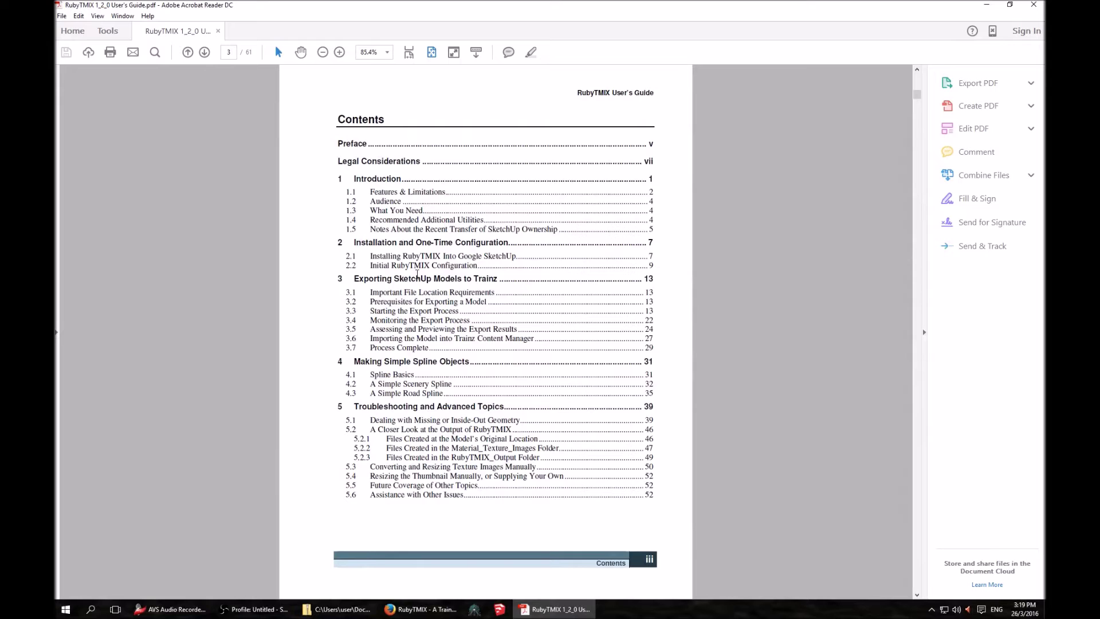
{"action": "scroll", "coordinate": [416, 275], "scroll_direction": "down", "scroll_amount": 2}
{"action": "scroll", "coordinate": [424, 274], "scroll_direction": "down", "scroll_amount": 2}
{"action": "scroll", "coordinate": [424, 275], "scroll_direction": "down", "scroll_amount": 2}
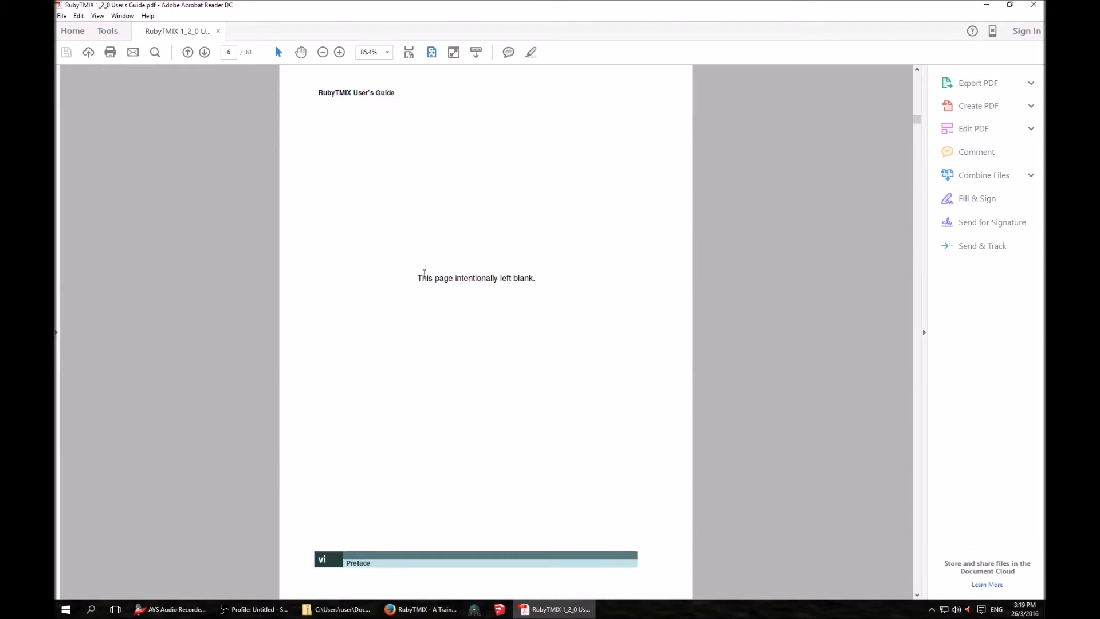
{"action": "scroll", "coordinate": [424, 274], "scroll_direction": "down", "scroll_amount": 2}
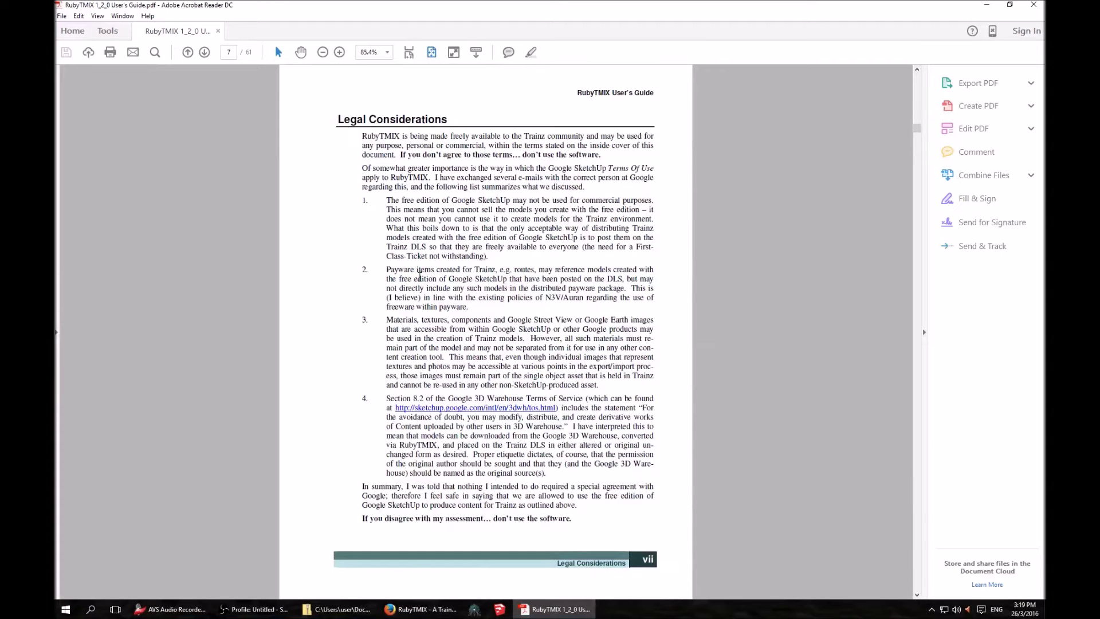
{"action": "scroll", "coordinate": [420, 277], "scroll_direction": "down", "scroll_amount": 2}
{"action": "scroll", "coordinate": [420, 277], "scroll_direction": "down", "scroll_amount": 2}
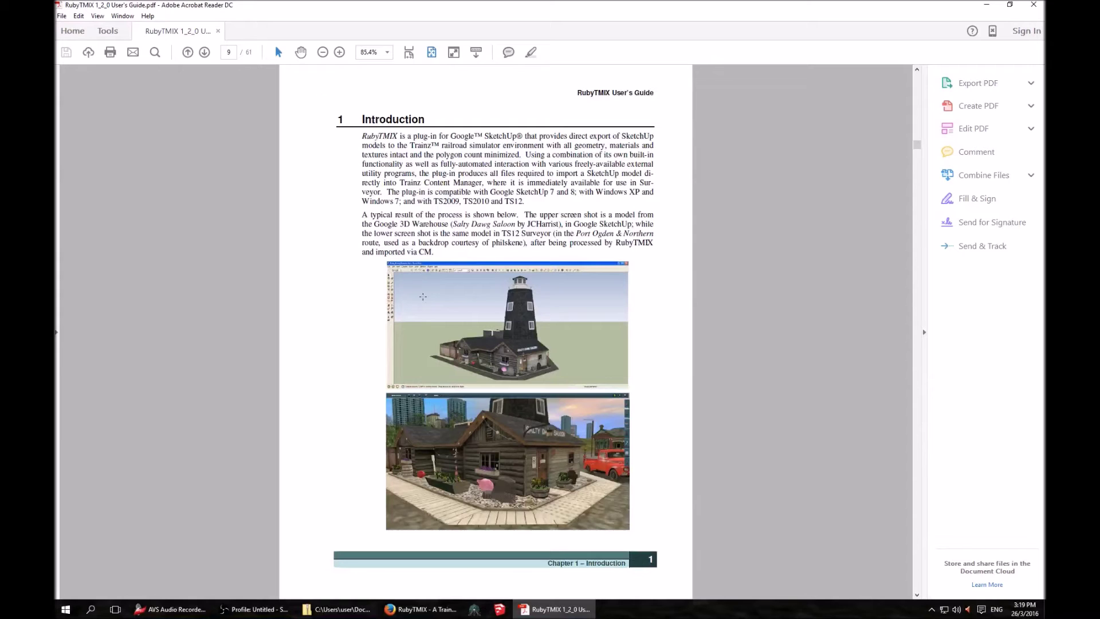
{"action": "scroll", "coordinate": [416, 273], "scroll_direction": "down", "scroll_amount": 2}
{"action": "scroll", "coordinate": [416, 272], "scroll_direction": "down", "scroll_amount": 2}
{"action": "scroll", "coordinate": [416, 271], "scroll_direction": "down", "scroll_amount": 2}
{"action": "scroll", "coordinate": [416, 271], "scroll_direction": "down", "scroll_amount": 2}
{"action": "scroll", "coordinate": [415, 270], "scroll_direction": "down", "scroll_amount": 2}
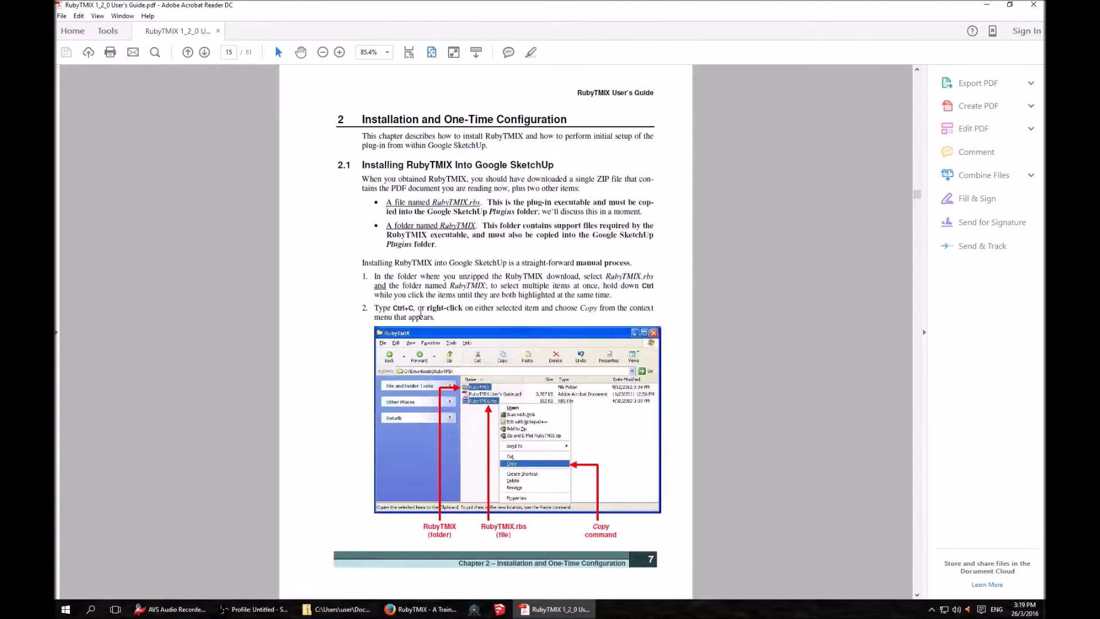
{"action": "scroll", "coordinate": [460, 325], "scroll_direction": "down", "scroll_amount": 4}
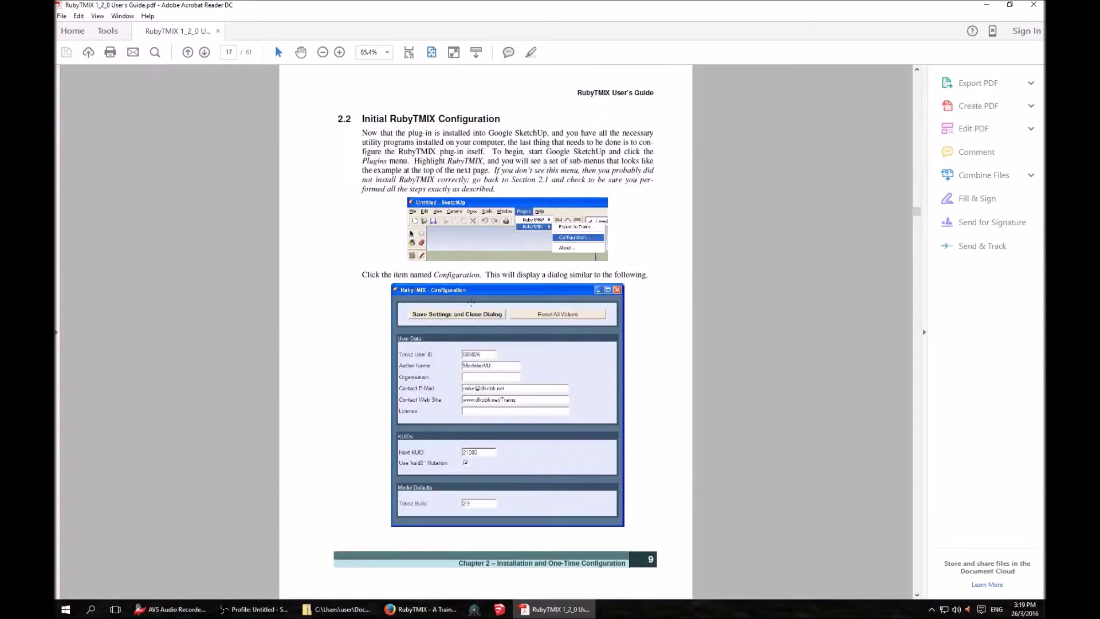
{"action": "scroll", "coordinate": [486, 395], "scroll_direction": "down", "scroll_amount": 2}
{"action": "scroll", "coordinate": [514, 350], "scroll_direction": "down", "scroll_amount": 2}
{"action": "scroll", "coordinate": [517, 358], "scroll_direction": "down", "scroll_amount": 2}
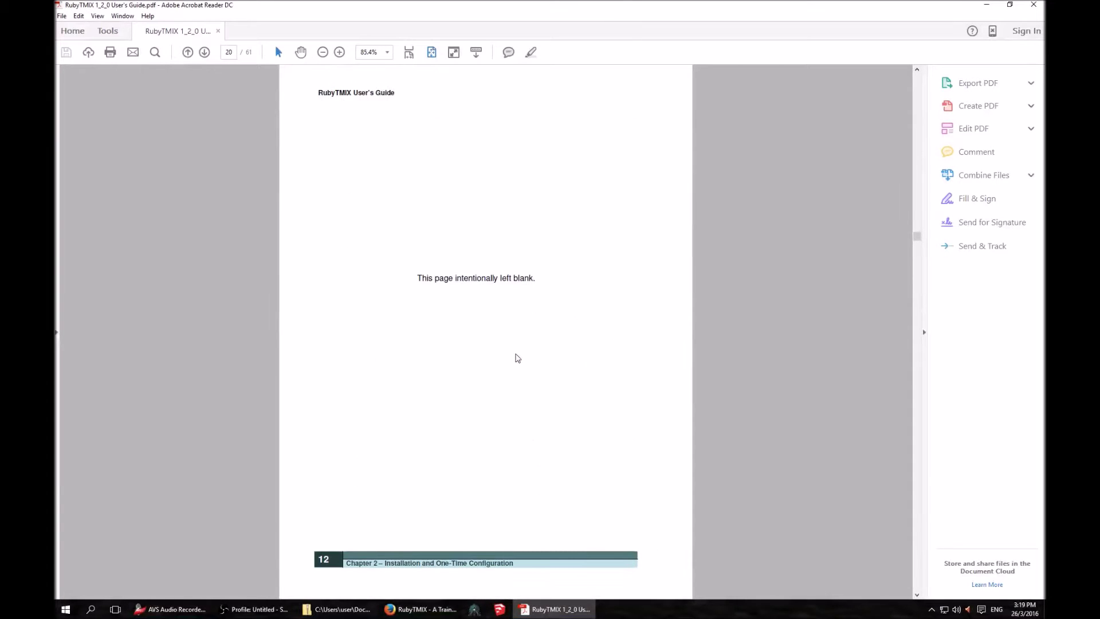
{"action": "scroll", "coordinate": [518, 358], "scroll_direction": "down", "scroll_amount": 2}
{"action": "left_click", "coordinate": [1033, 5]}
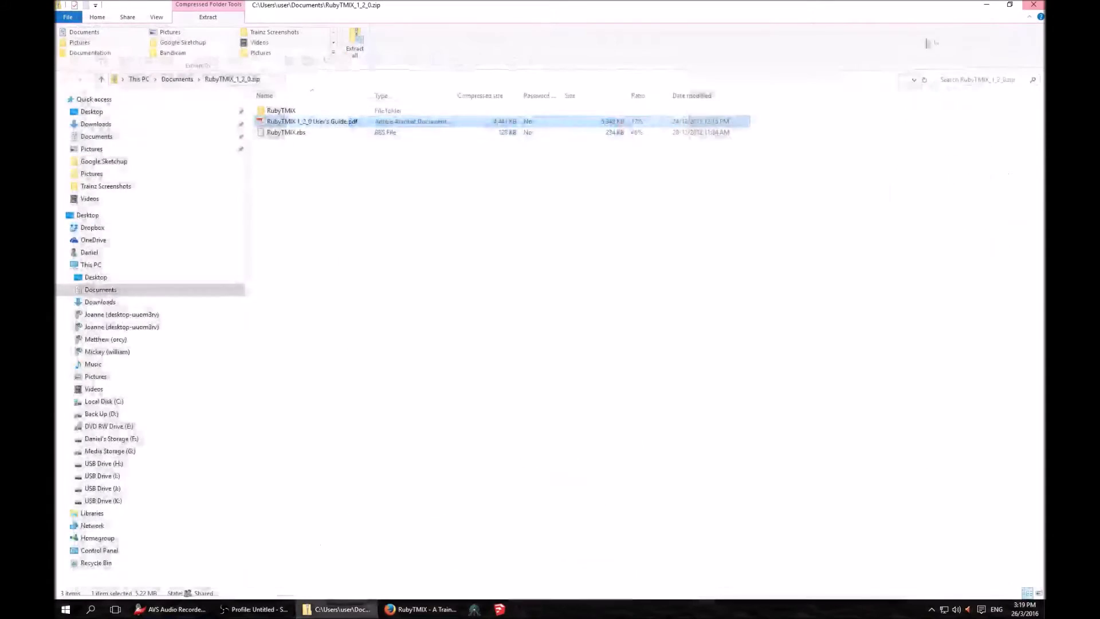
- Select the RubyTMIX folder and RubyTMIX.rbs, then browse to Program Files (x86)\Google\Google SketchUp 8\Plugins
{"action": "left_click", "coordinate": [351, 172]}
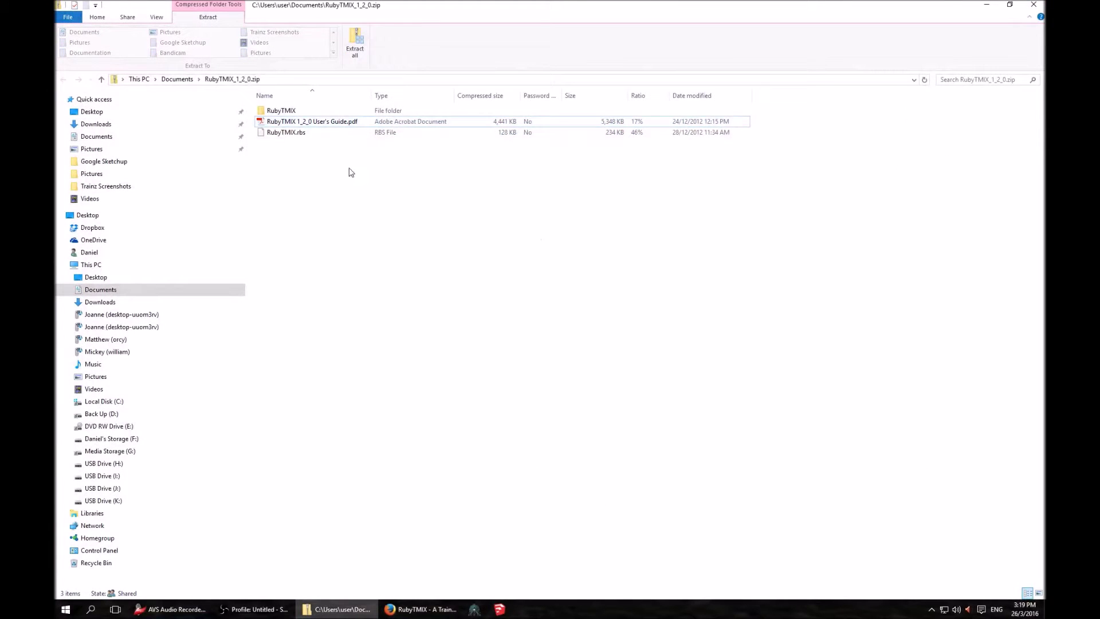
{"action": "left_click", "coordinate": [295, 111]}
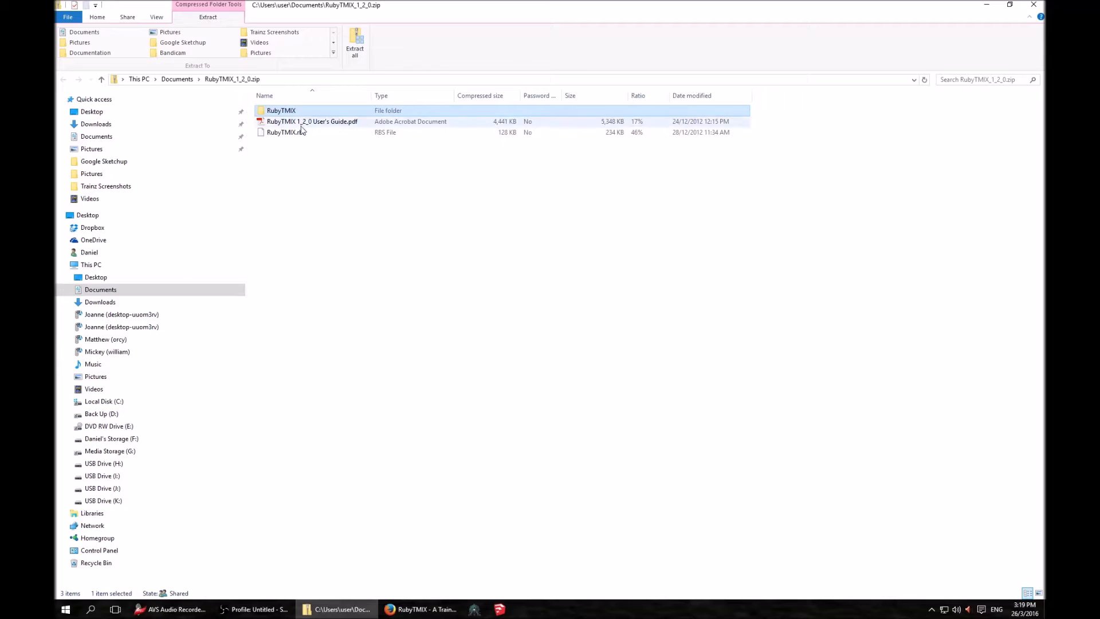
{"action": "left_click", "coordinate": [300, 133], "text": "ctrl"}
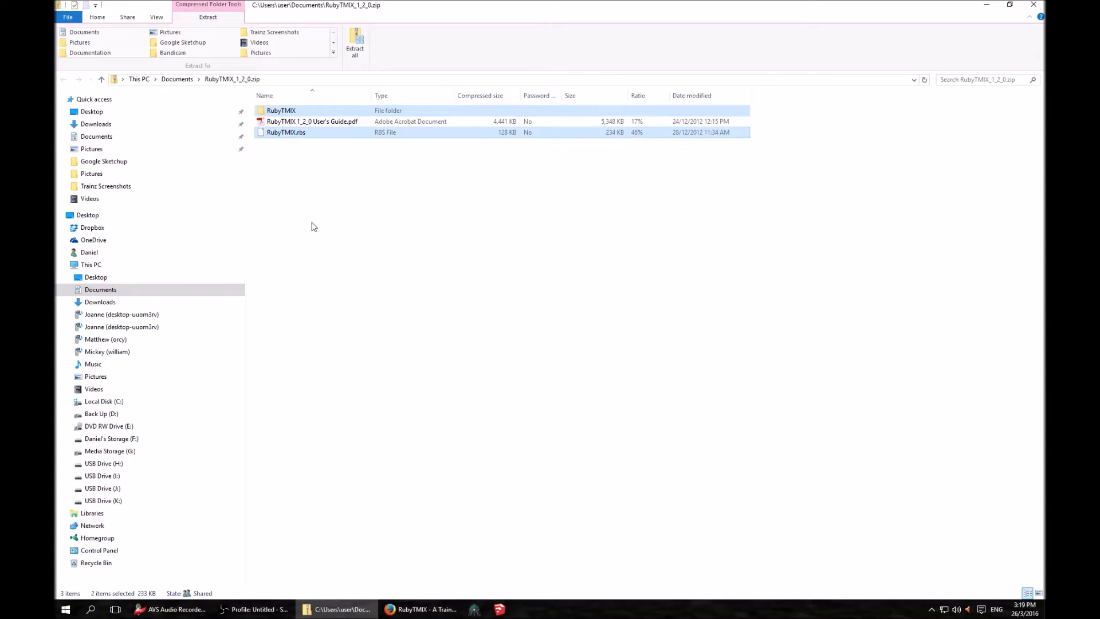
{"action": "left_click", "coordinate": [78, 266]}
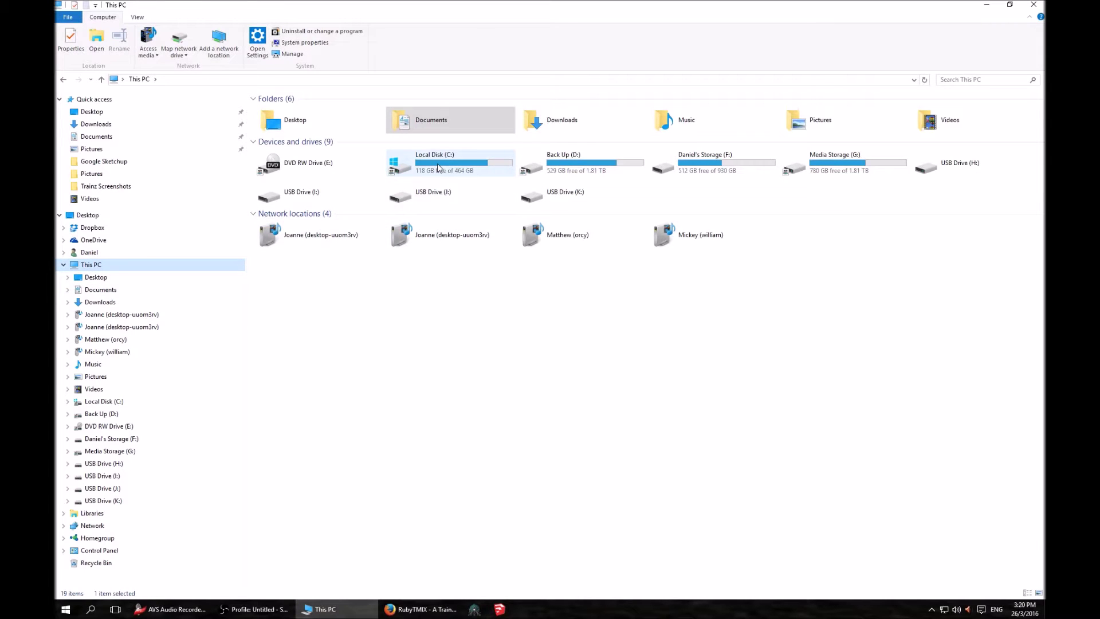
{"action": "double_click", "coordinate": [439, 167]}
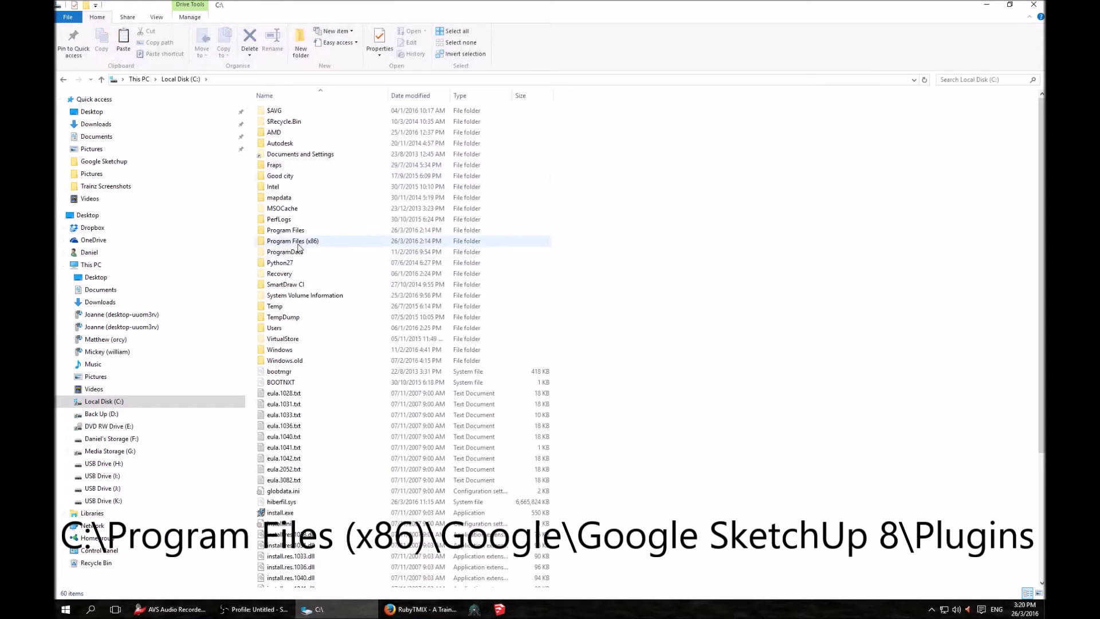
{"action": "double_click", "coordinate": [298, 243]}
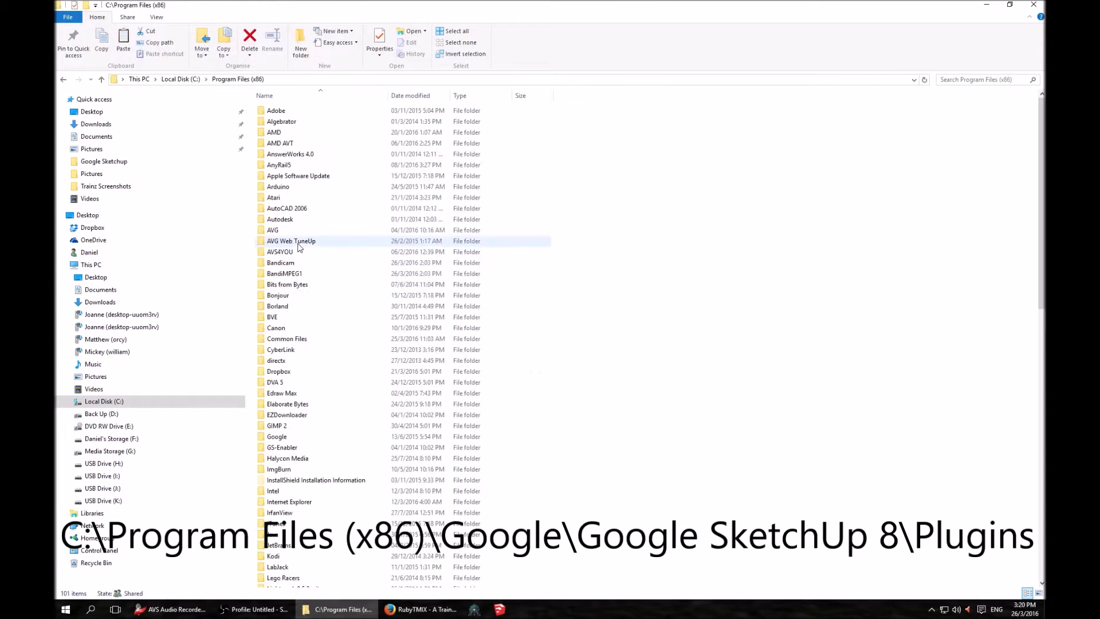
{"action": "double_click", "coordinate": [278, 438]}
{"action": "double_click", "coordinate": [308, 154]}
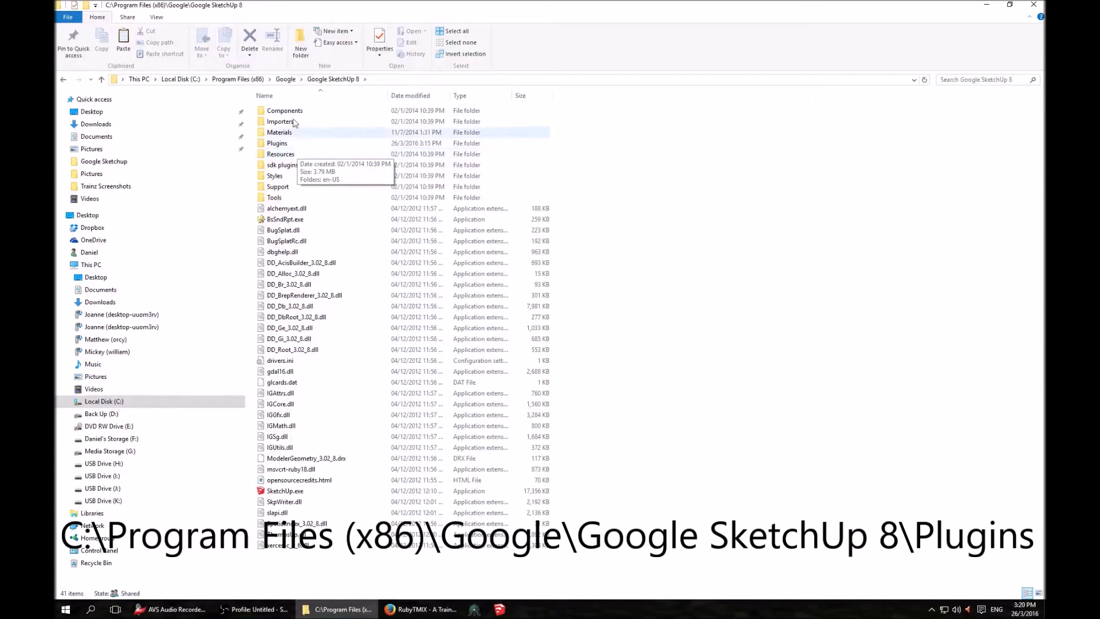
{"action": "double_click", "coordinate": [277, 143]}
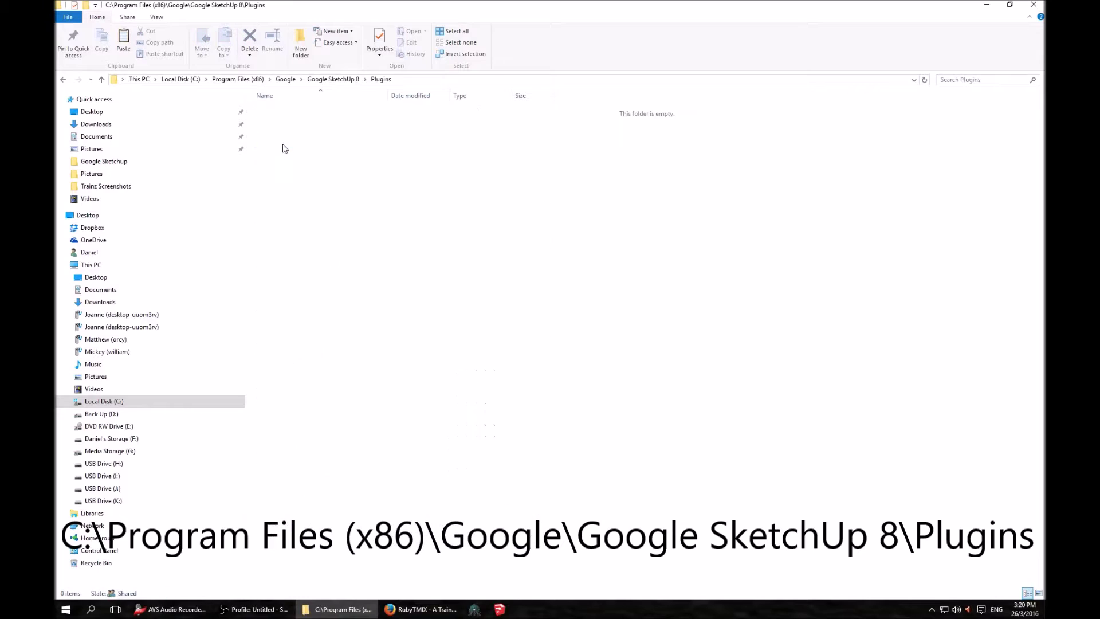
- Paste the RubyTMIX files into Plugins, allowing the protected-folder copy prompts
{"action": "key", "text": "ctrl+v"}
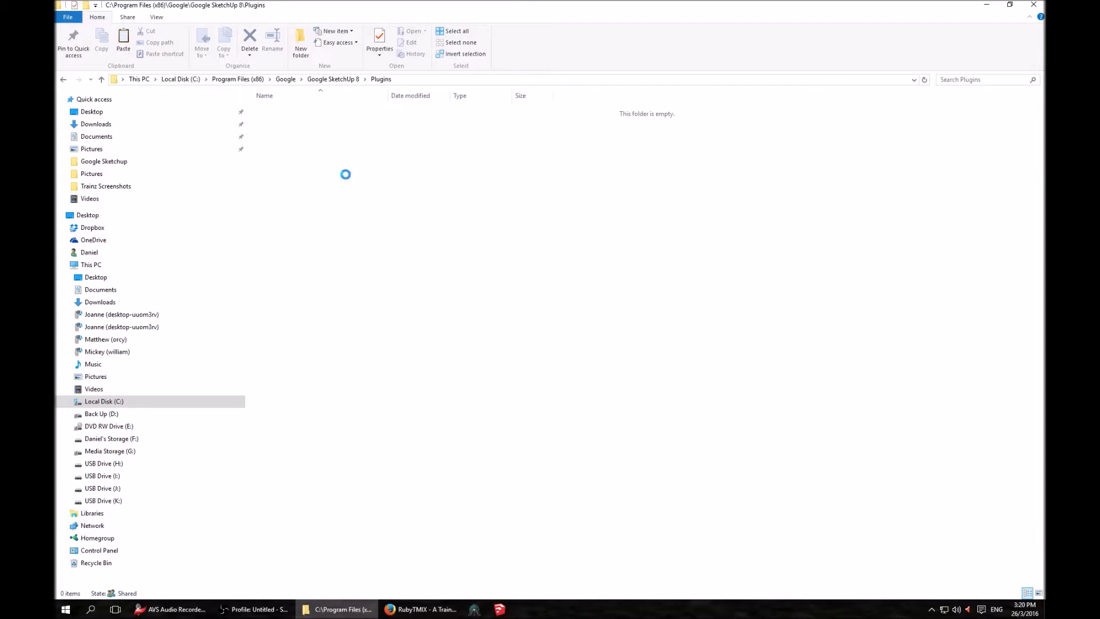
{"action": "left_click", "coordinate": [527, 253]}
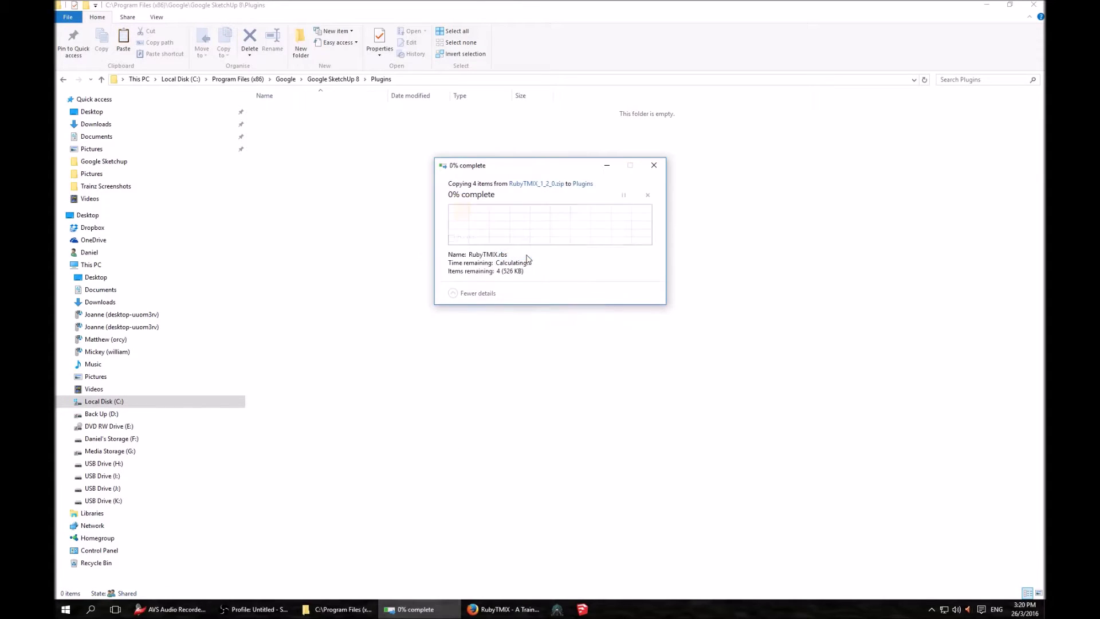
{"action": "left_click", "coordinate": [526, 254]}
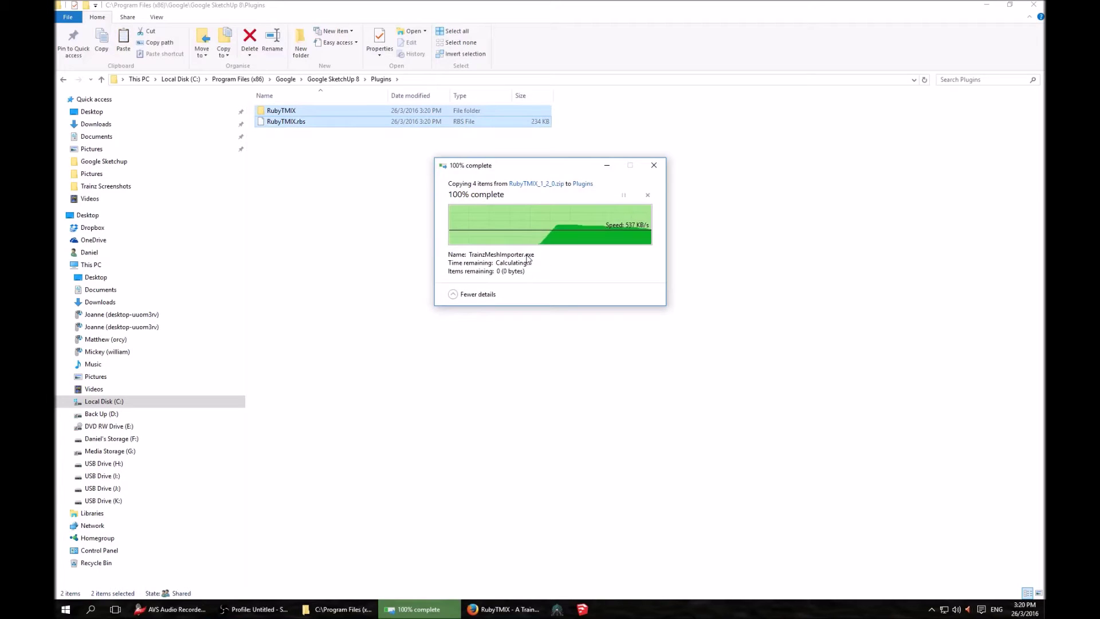
{"action": "left_click", "coordinate": [354, 156]}
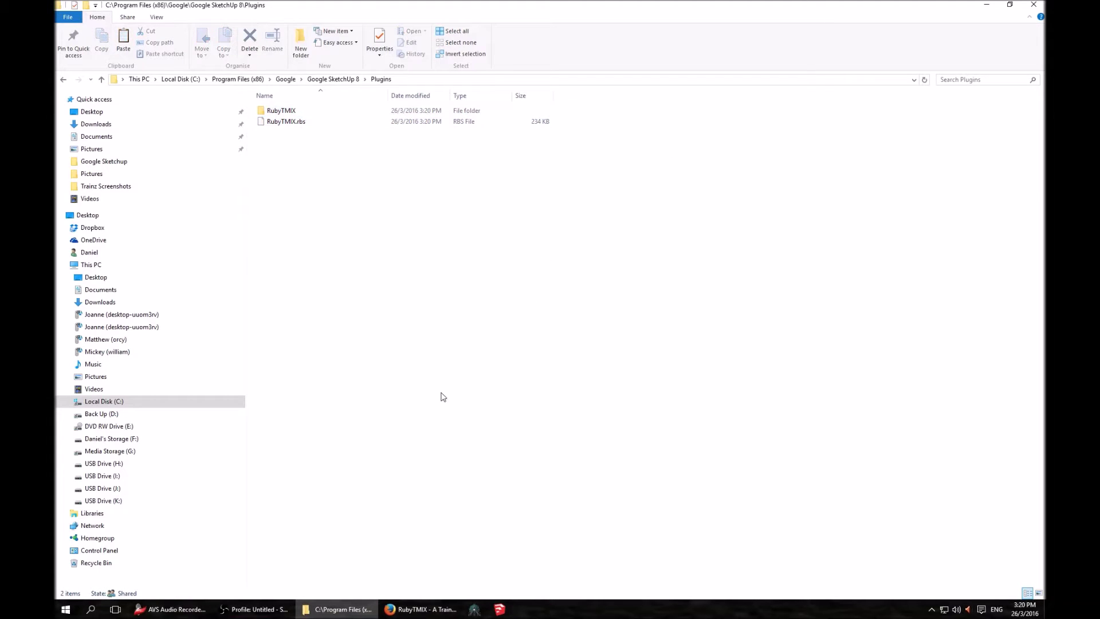
{"action": "left_click", "coordinate": [499, 609]}
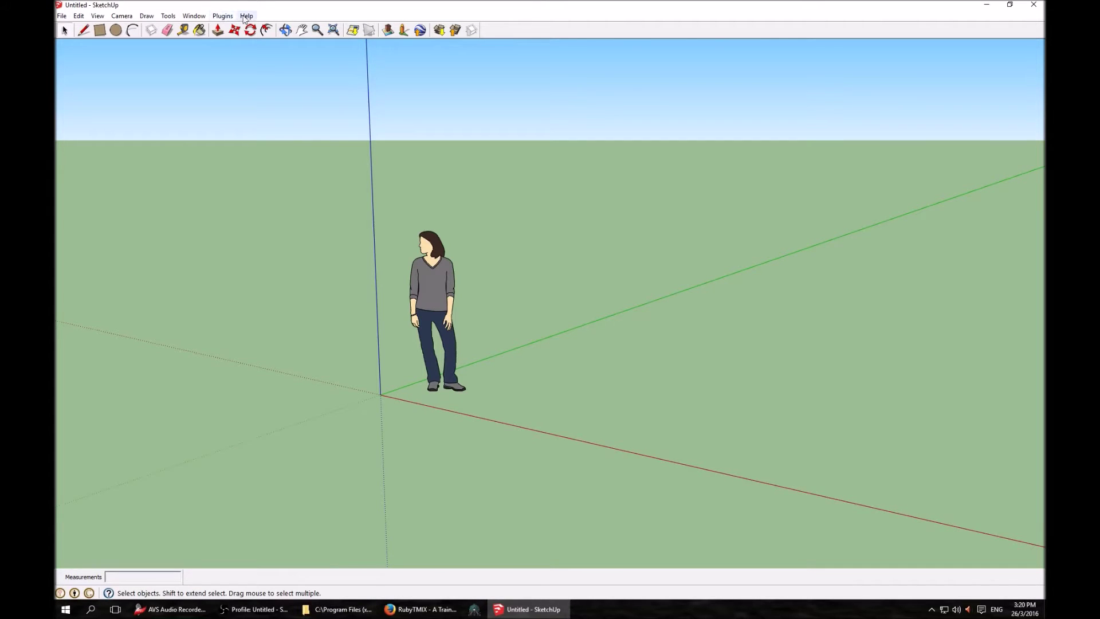
- Save the RubyTMIX configuration with Next KUID 22030, kuid2 notation and Trainz Build 3.5
{"action": "left_click", "coordinate": [223, 16]}
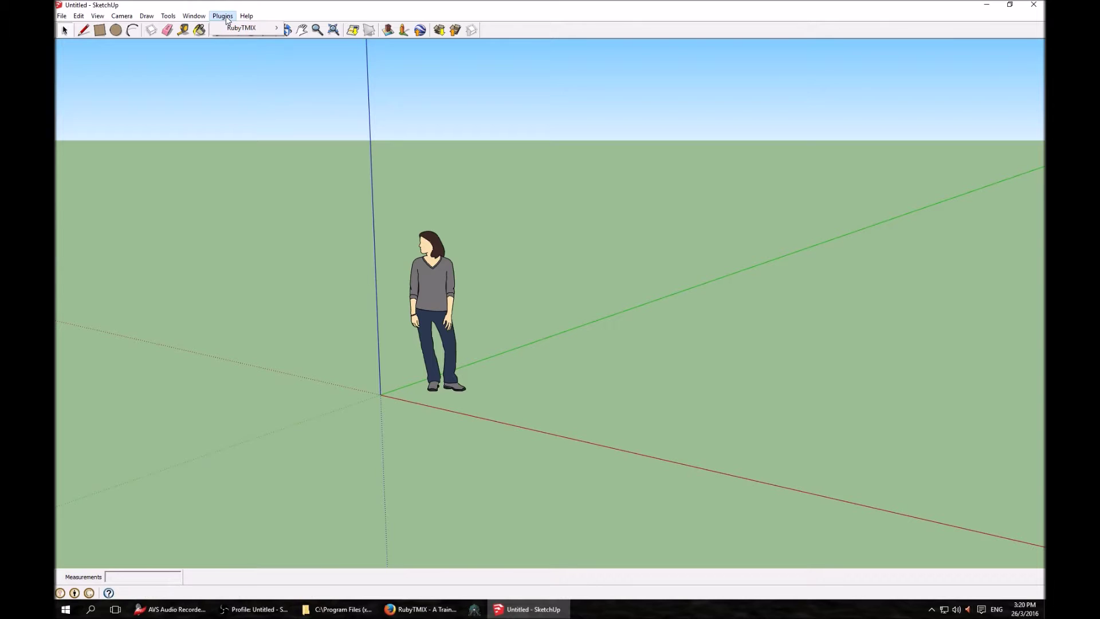
{"action": "mouse_move", "coordinate": [242, 28]}
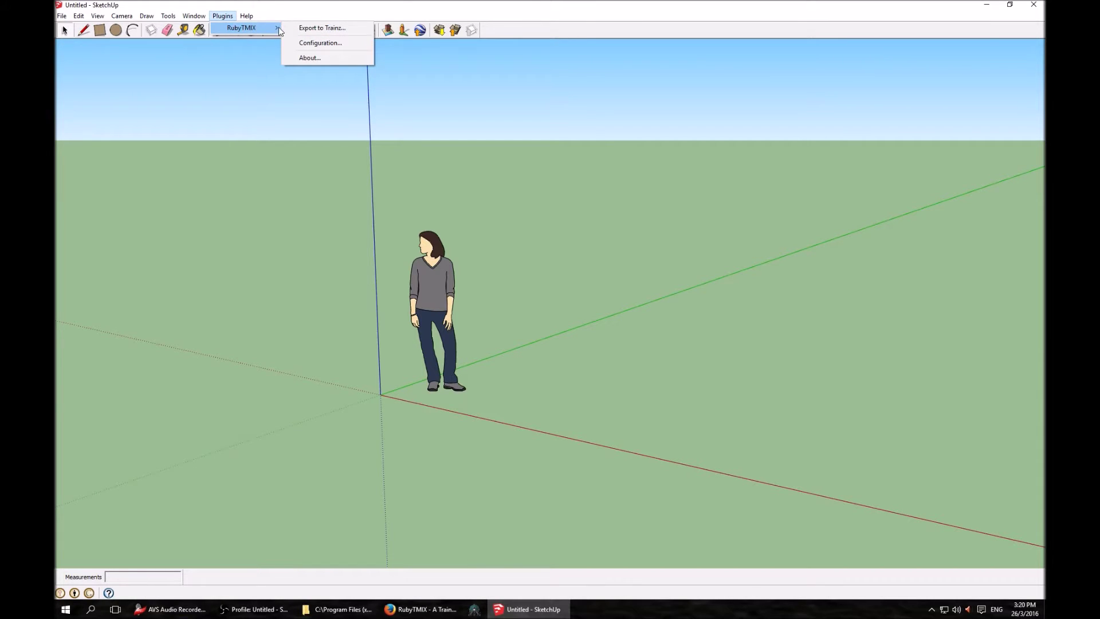
{"action": "left_click", "coordinate": [319, 44]}
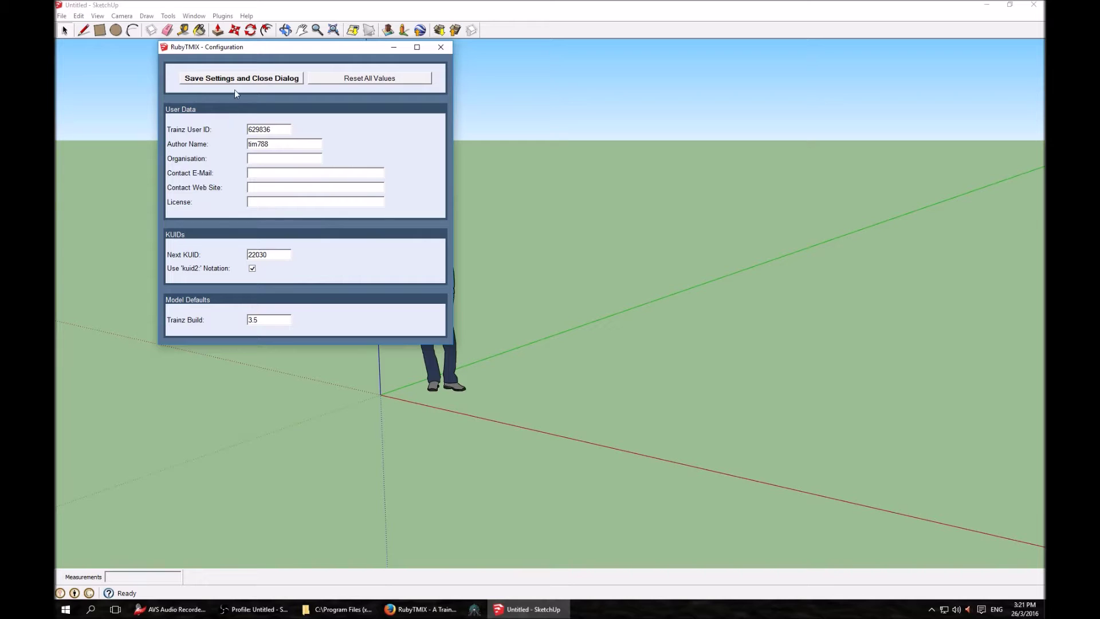
{"action": "left_click", "coordinate": [244, 79]}
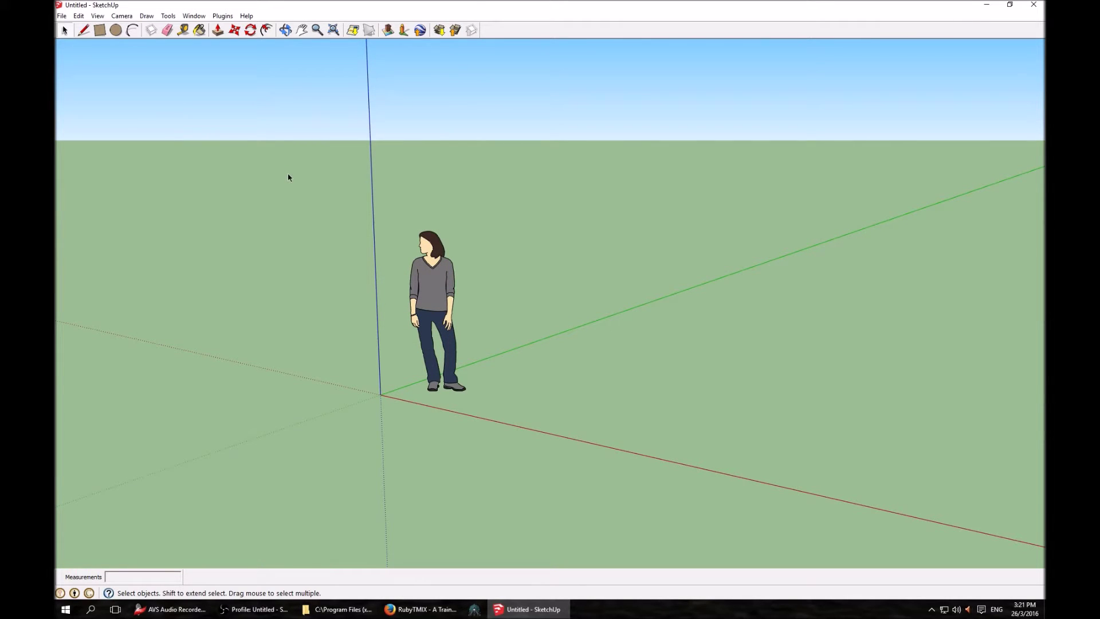
- Open Sydney Harbour Bridge.skp from the Documents\Google Sketchup folder
{"action": "left_click", "coordinate": [61, 15]}
{"action": "left_click", "coordinate": [67, 39]}
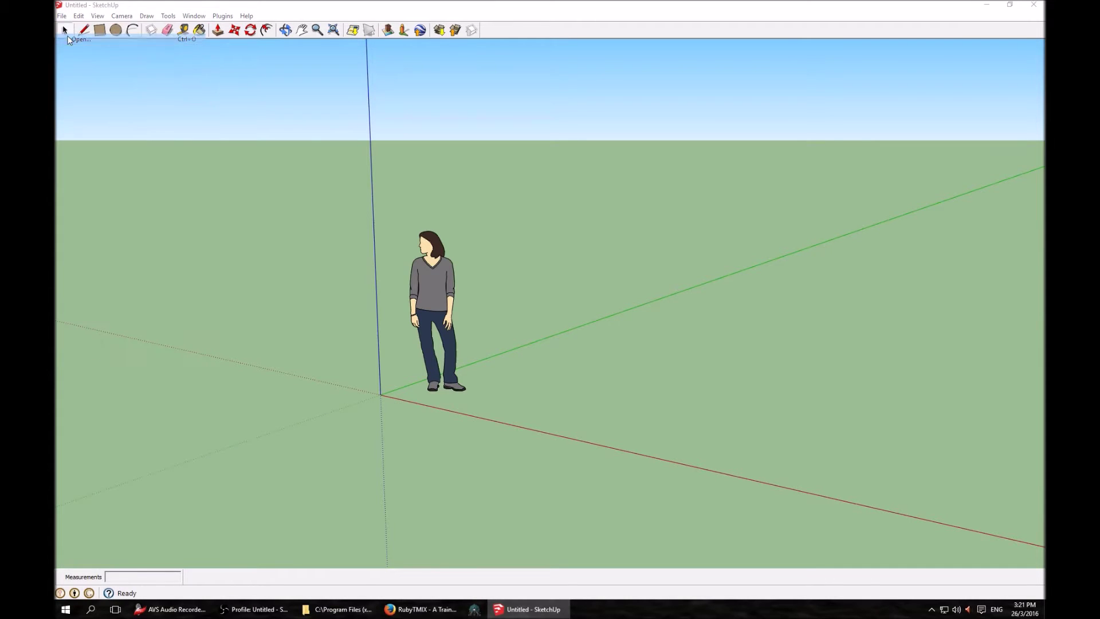
{"action": "scroll", "coordinate": [512, 288], "scroll_direction": "down", "scroll_amount": 3}
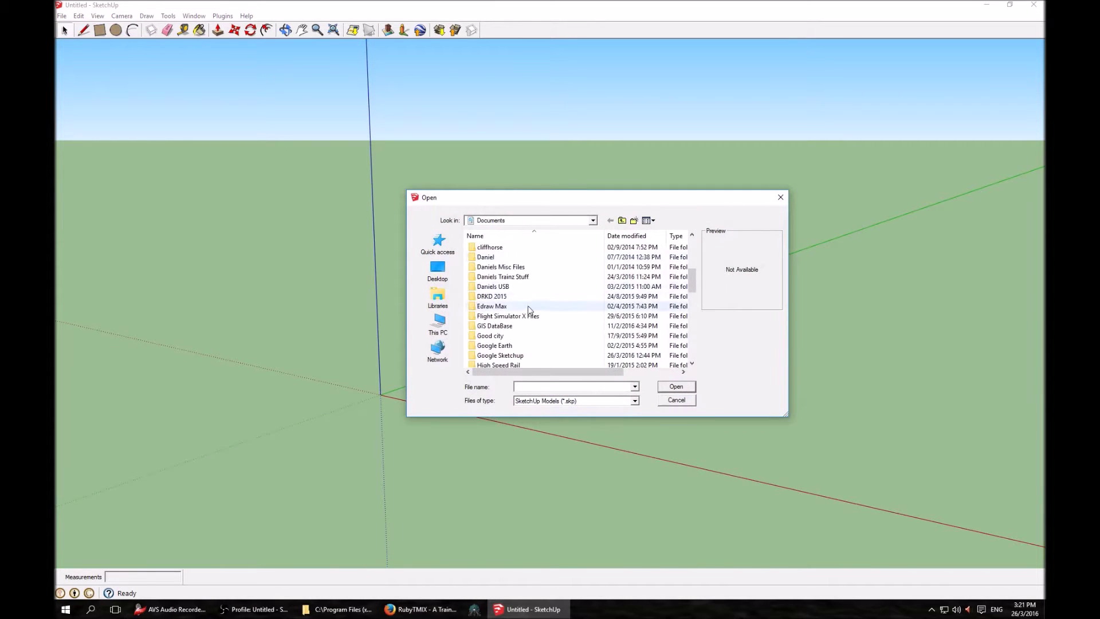
{"action": "double_click", "coordinate": [514, 356]}
{"action": "scroll", "coordinate": [514, 358], "scroll_direction": "down", "scroll_amount": 2}
{"action": "scroll", "coordinate": [518, 350], "scroll_direction": "down", "scroll_amount": 2}
{"action": "scroll", "coordinate": [521, 347], "scroll_direction": "down", "scroll_amount": 2}
{"action": "scroll", "coordinate": [523, 344], "scroll_direction": "down", "scroll_amount": 2}
{"action": "scroll", "coordinate": [523, 344], "scroll_direction": "down", "scroll_amount": 2}
{"action": "scroll", "coordinate": [526, 346], "scroll_direction": "down", "scroll_amount": 2}
{"action": "scroll", "coordinate": [528, 321], "scroll_direction": "down", "scroll_amount": 2}
{"action": "double_click", "coordinate": [530, 262]}
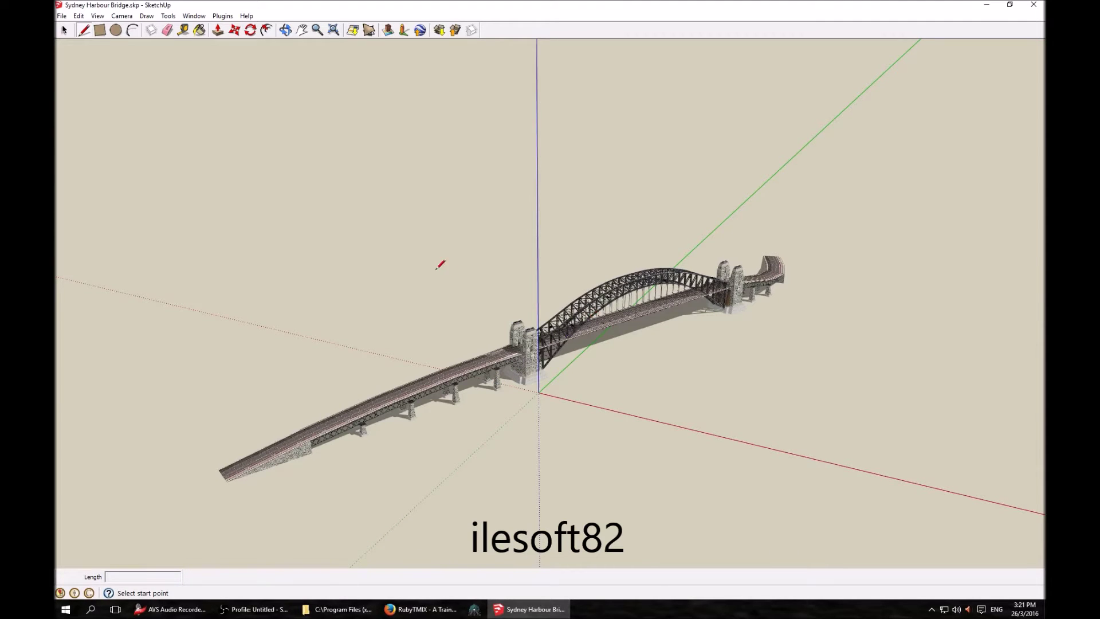
- Orbit and zoom around the bridge to inspect the arch, pylons and approaches
{"action": "mouse_move", "coordinate": [428, 281]}
{"action": "middle_mouse_down"}
{"action": "mouse_move", "coordinate": [658, 385]}
{"action": "mouse_move", "coordinate": [687, 349]}
{"action": "mouse_move", "coordinate": [487, 285]}
{"action": "middle_mouse_up"}
{"action": "scroll", "coordinate": [486, 286], "scroll_direction": "down", "scroll_amount": 1}
{"action": "scroll", "coordinate": [486, 286], "scroll_direction": "up", "scroll_amount": 3}
{"action": "scroll", "coordinate": [573, 321], "scroll_direction": "up", "scroll_amount": 3}
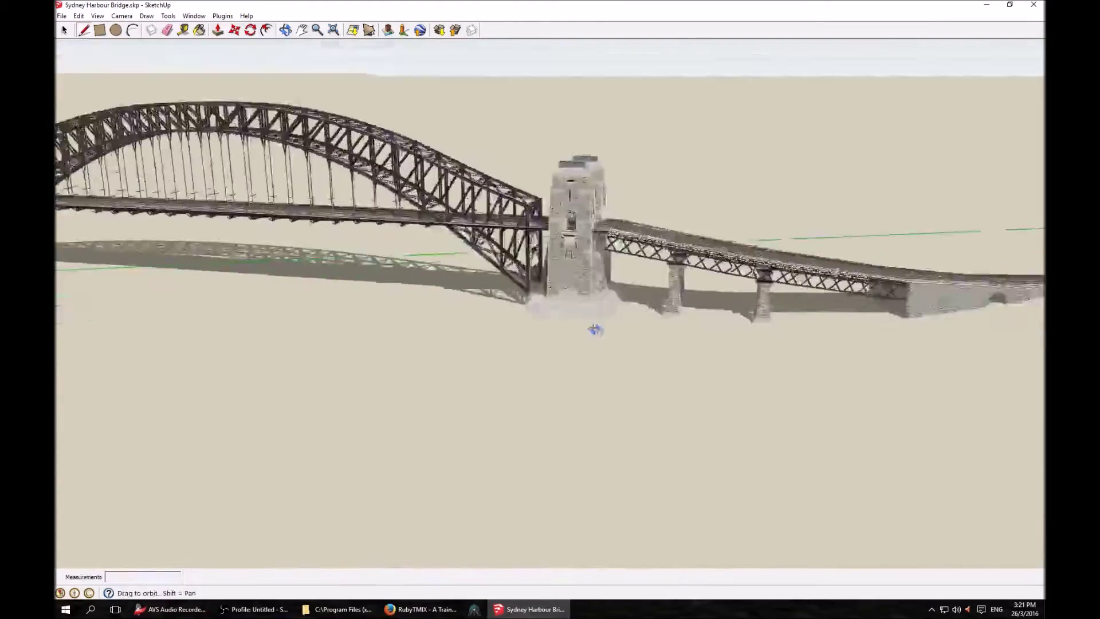
{"action": "middle_click_drag", "start_coordinate": [590, 326], "coordinate": [586, 329]}
{"action": "scroll", "coordinate": [587, 329], "scroll_direction": "down", "scroll_amount": 5}
{"action": "mouse_move", "coordinate": [670, 343]}
{"action": "middle_mouse_down"}
{"action": "mouse_move", "coordinate": [697, 346]}
{"action": "mouse_move", "coordinate": [580, 334]}
{"action": "middle_mouse_up"}
- Save the model into a newly created 'Sydney Harbour Bridge' folder
{"action": "key", "text": "l"}
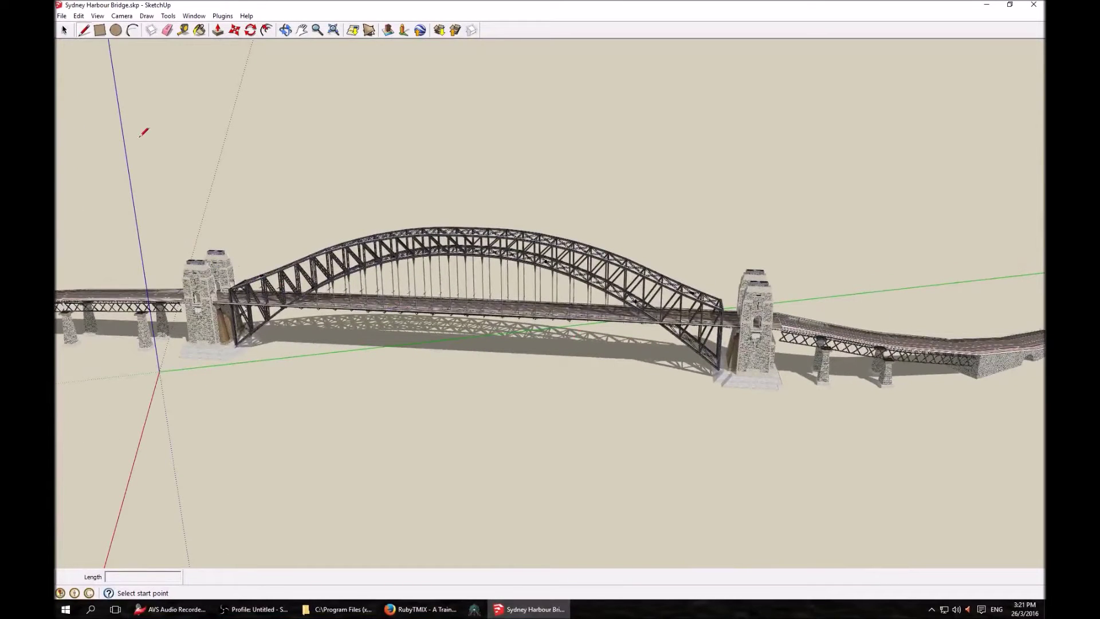
{"action": "left_click", "coordinate": [61, 28]}
{"action": "left_click", "coordinate": [62, 16]}
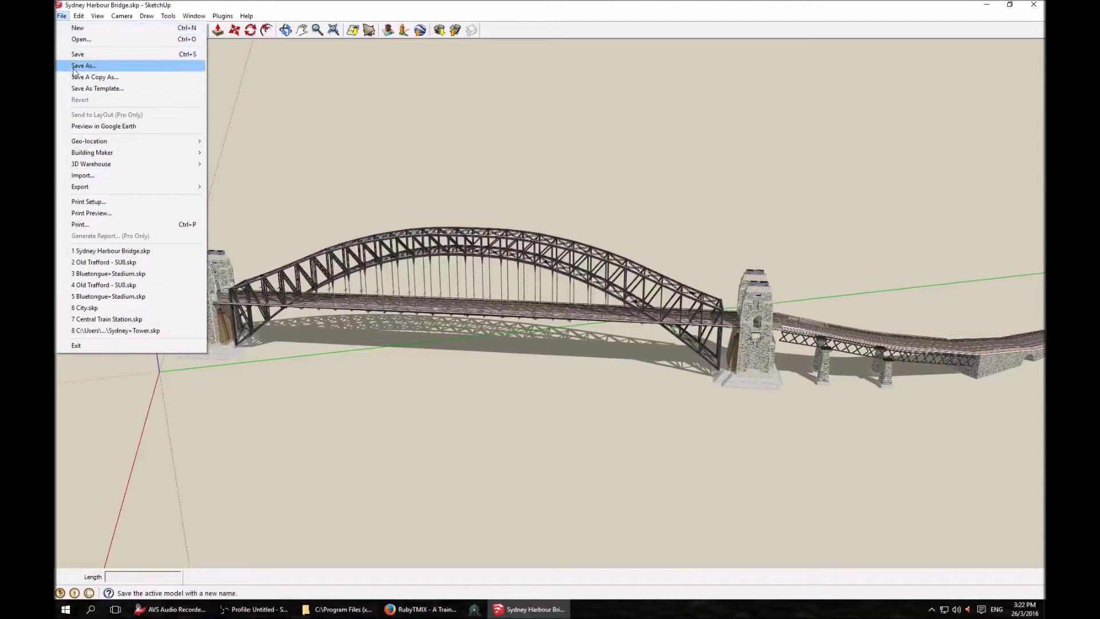
{"action": "left_click", "coordinate": [94, 67]}
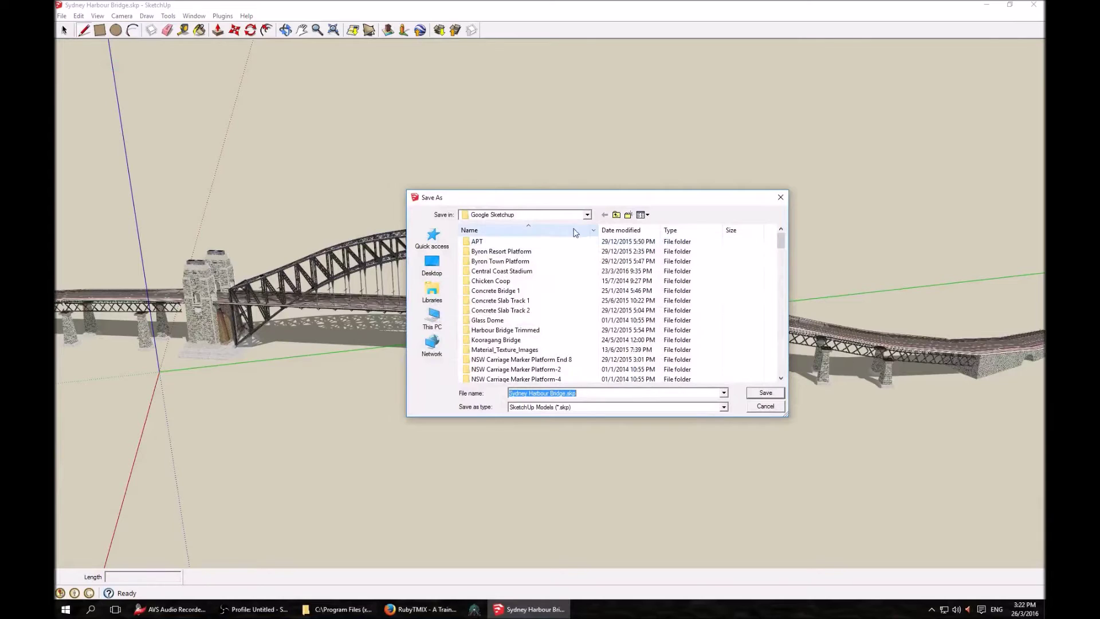
{"action": "left_click", "coordinate": [628, 215]}
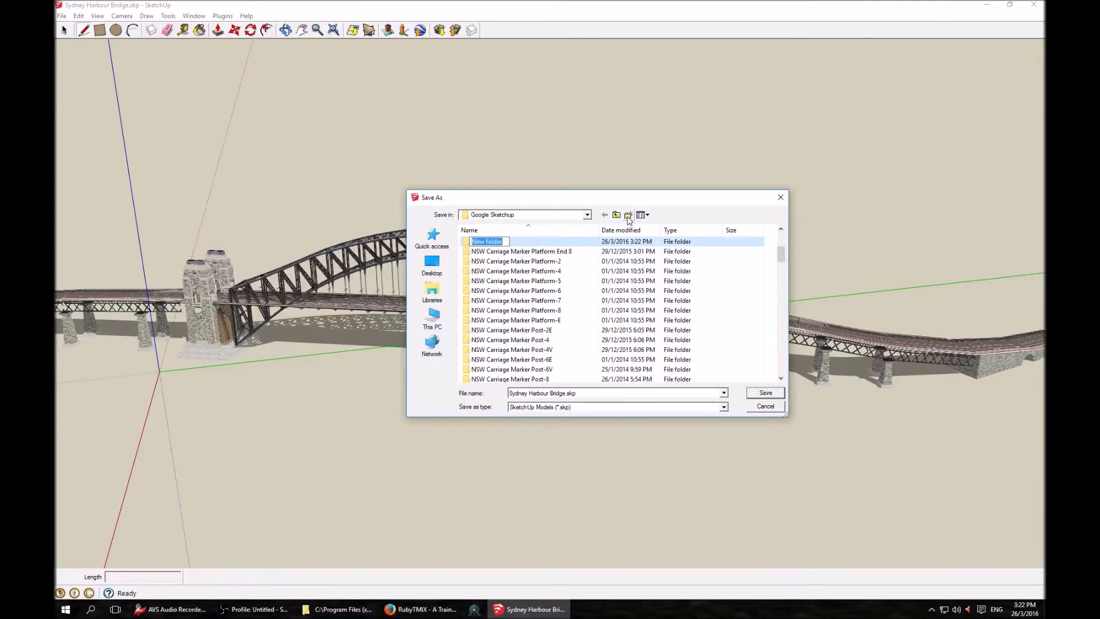
{"action": "type", "text": "Sydney Harbour Brid"}
{"action": "type", "text": "ge"}
{"action": "key", "text": "Return"}
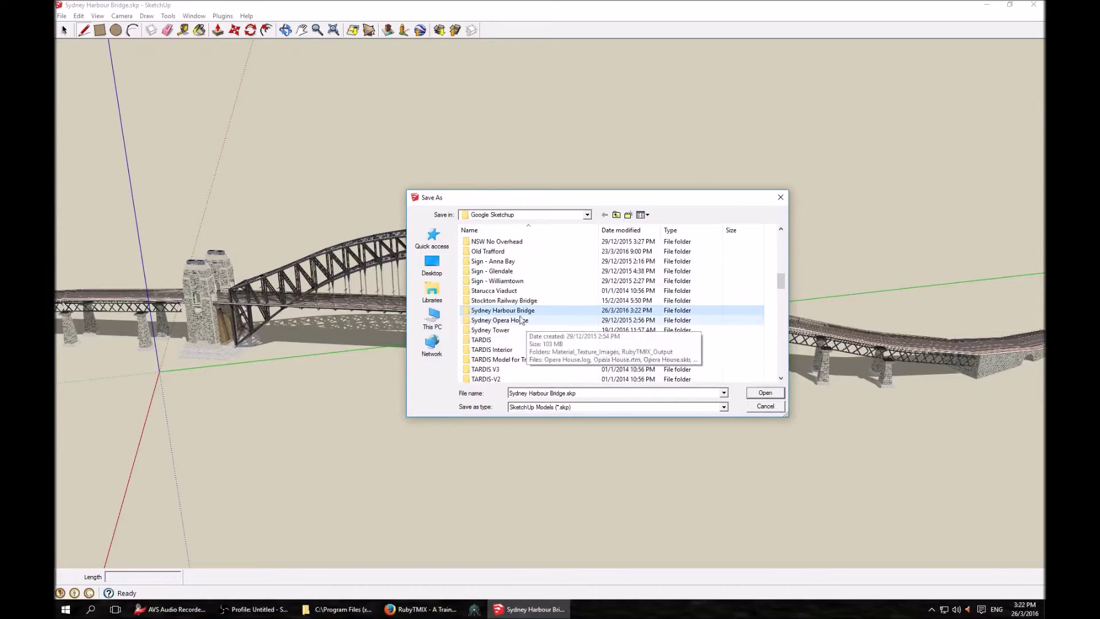
{"action": "key", "text": "Return"}
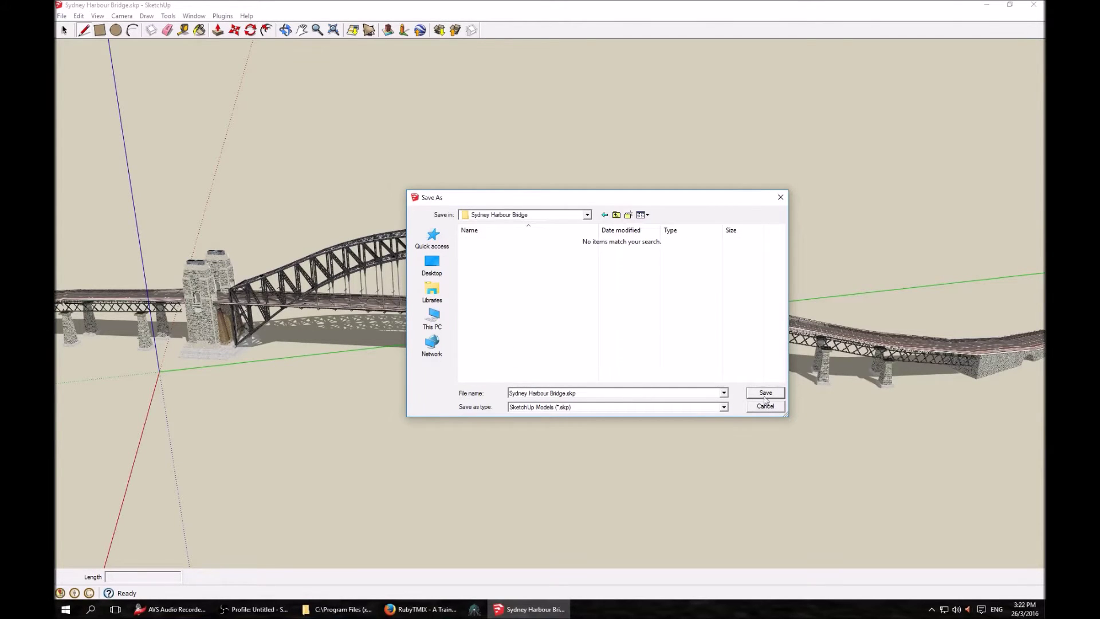
{"action": "left_click", "coordinate": [765, 393]}
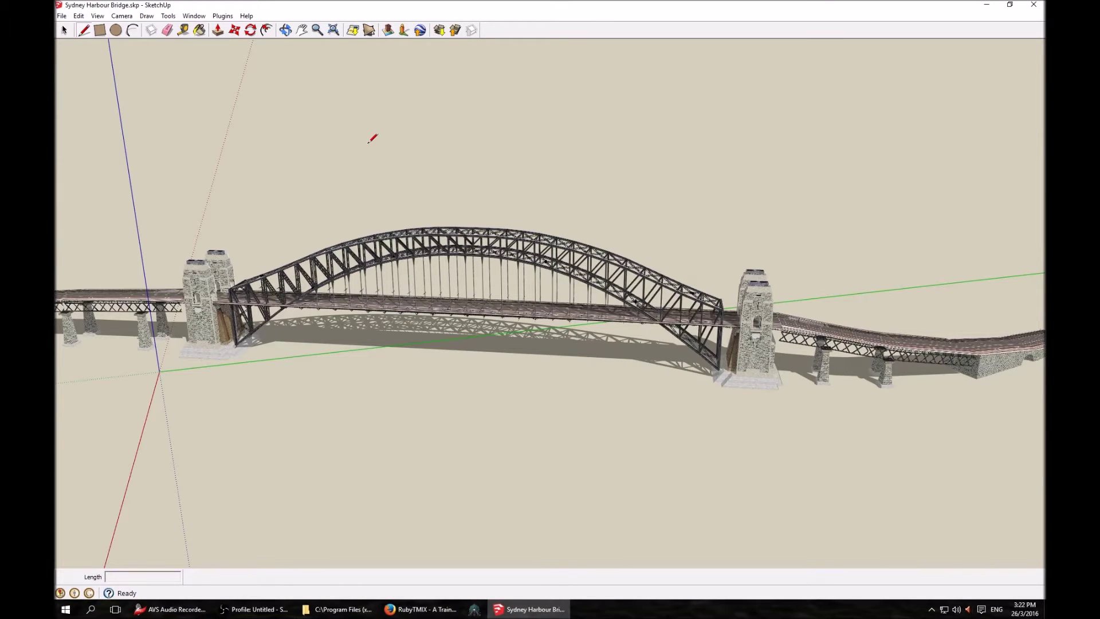
{"action": "left_click", "coordinate": [223, 16]}
{"action": "mouse_move", "coordinate": [242, 28]}
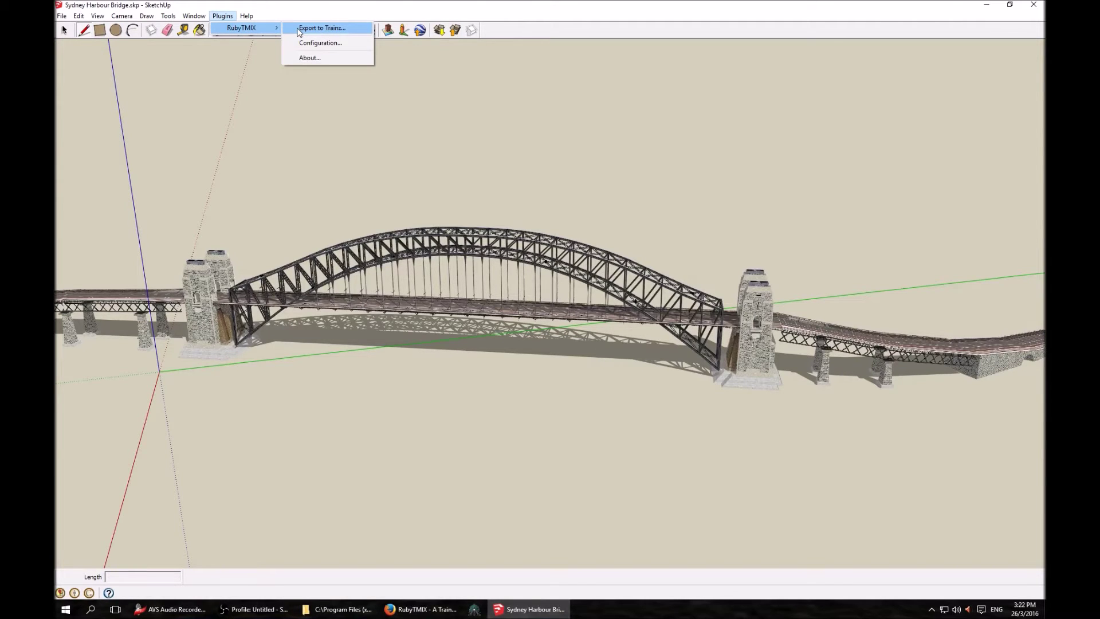
- Set the Trainz export Category Era to 1930s and Category Region to AU
{"action": "left_click", "coordinate": [309, 28]}
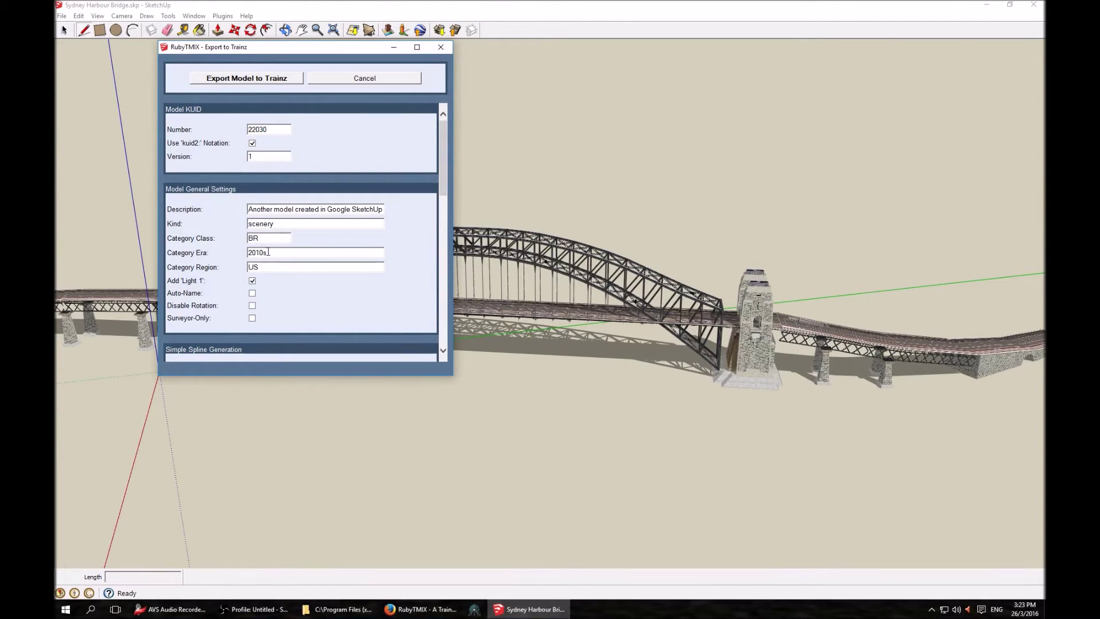
{"action": "left_click_drag", "start_coordinate": [264, 252], "coordinate": [248, 252]}
{"action": "type", "text": "1930"}
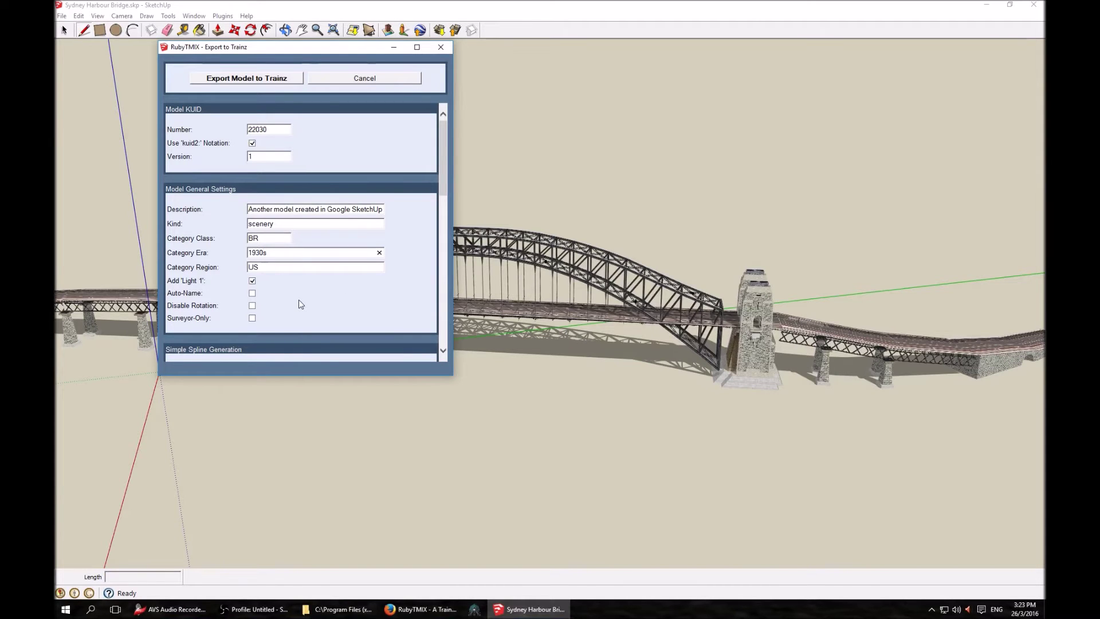
{"action": "left_click", "coordinate": [258, 267]}
{"action": "double_click", "coordinate": [254, 267]}
{"action": "type", "text": "AU"}
{"action": "left_click", "coordinate": [265, 81]}
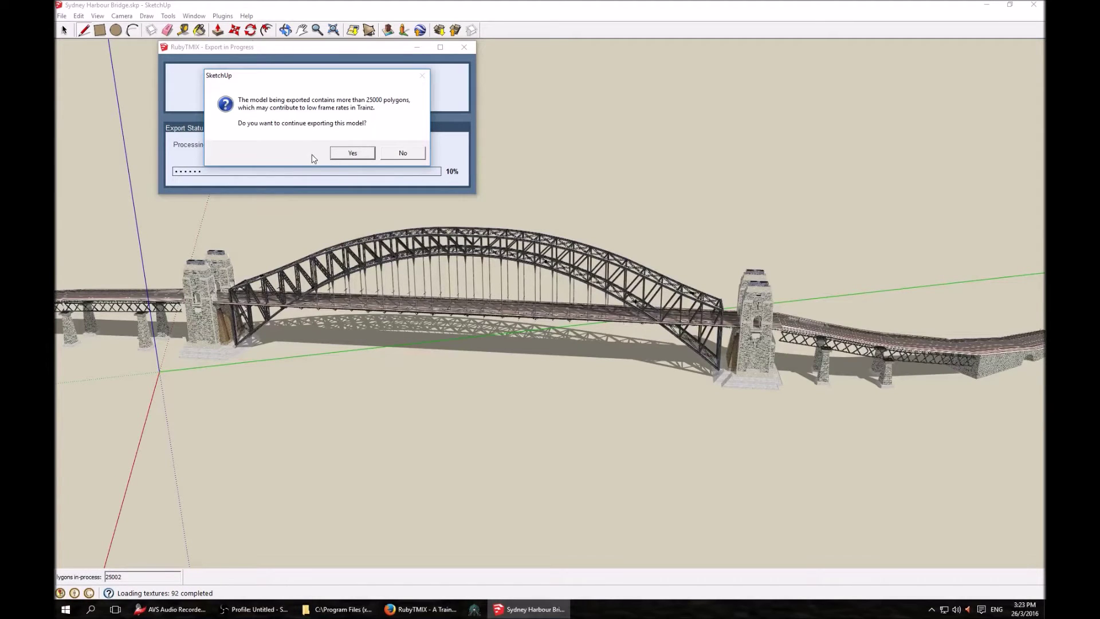
- Accept the over-25000-polygon warning so the bridge exports with 25493 triangles
{"action": "left_click", "coordinate": [353, 153]}
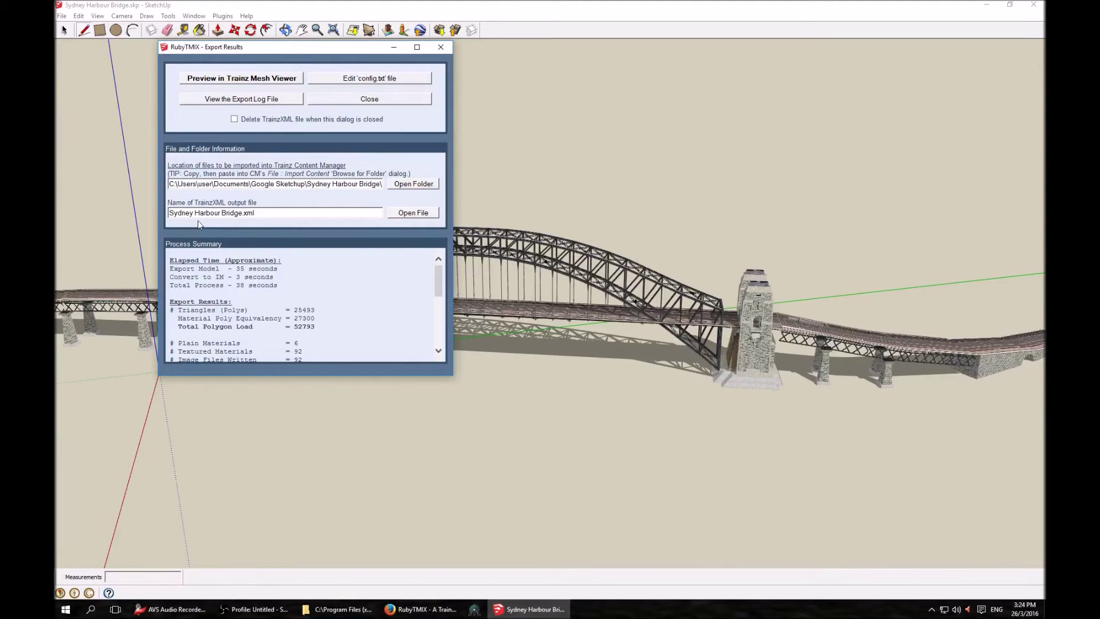
- Select and copy the export output folder path from the RubyTMIX Export Results
{"action": "left_click_drag", "start_coordinate": [438, 283], "coordinate": [439, 340]}
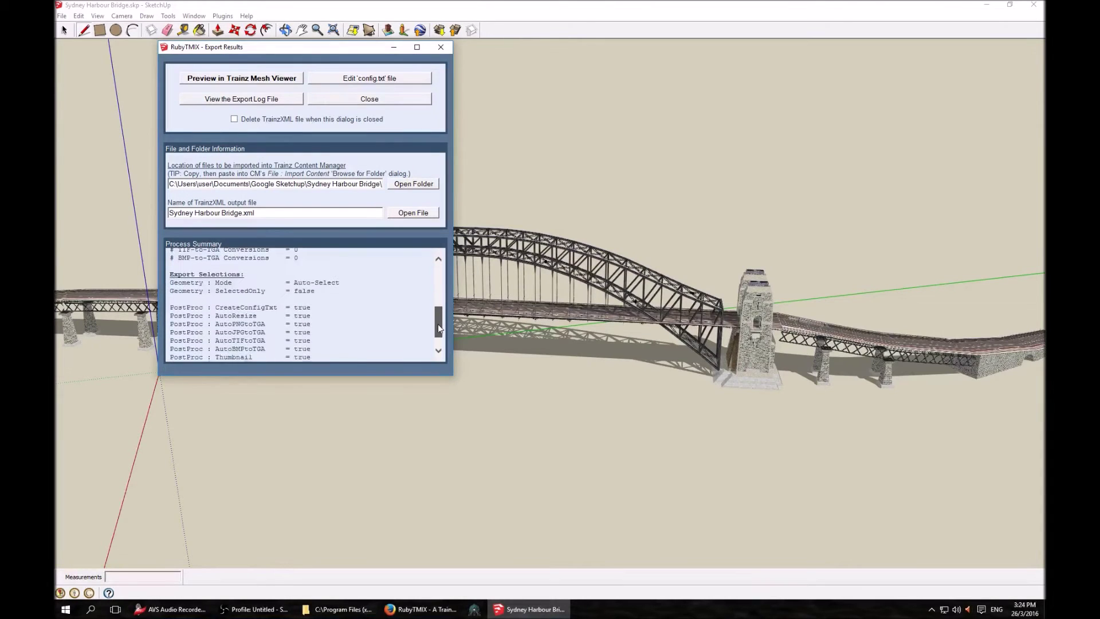
{"action": "left_click_drag", "start_coordinate": [437, 331], "coordinate": [439, 277]}
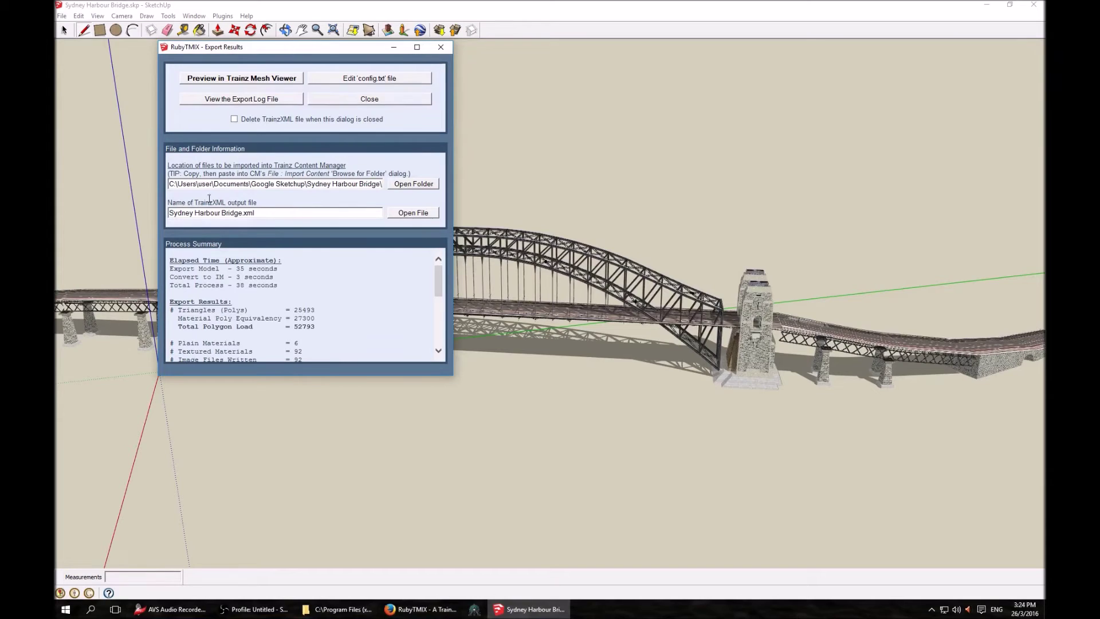
{"action": "left_click_drag", "start_coordinate": [171, 184], "coordinate": [391, 187]}
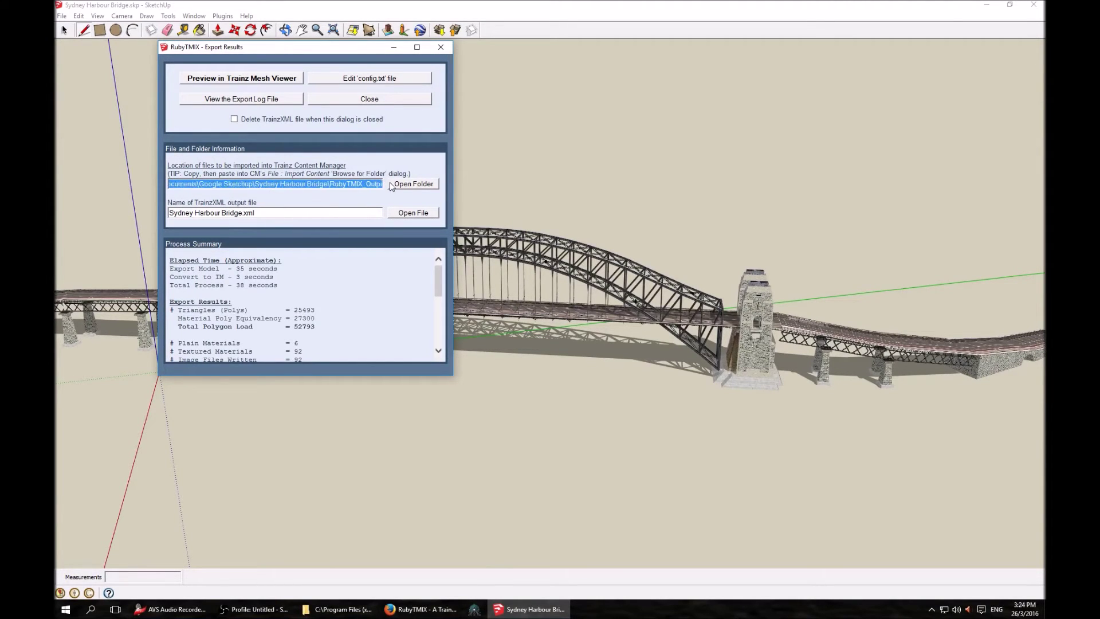
{"action": "left_click_drag", "start_coordinate": [391, 187], "coordinate": [405, 187]}
{"action": "left_click", "coordinate": [336, 182]}
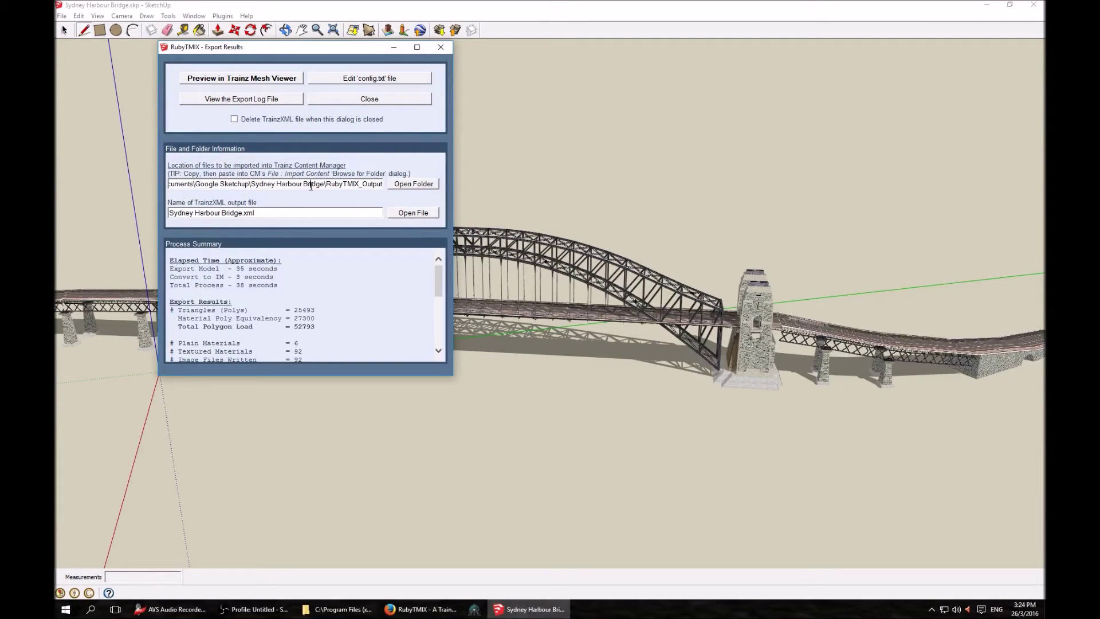
{"action": "triple_click", "coordinate": [311, 186]}
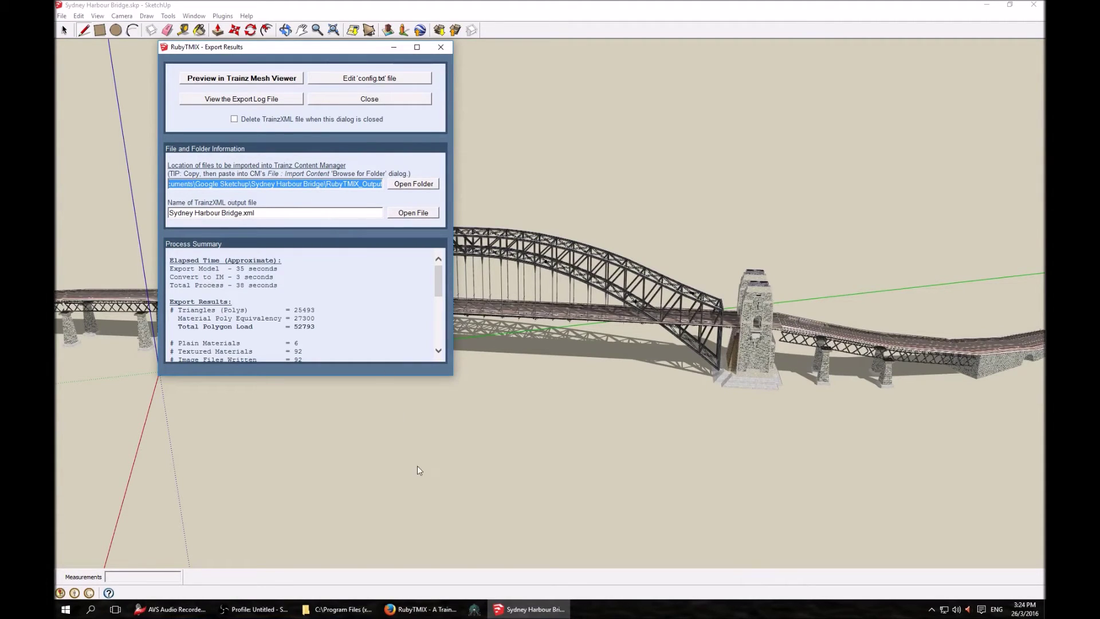
- Launch Trainz Content Manager and maximize its window
{"action": "left_click", "coordinate": [634, 300]}
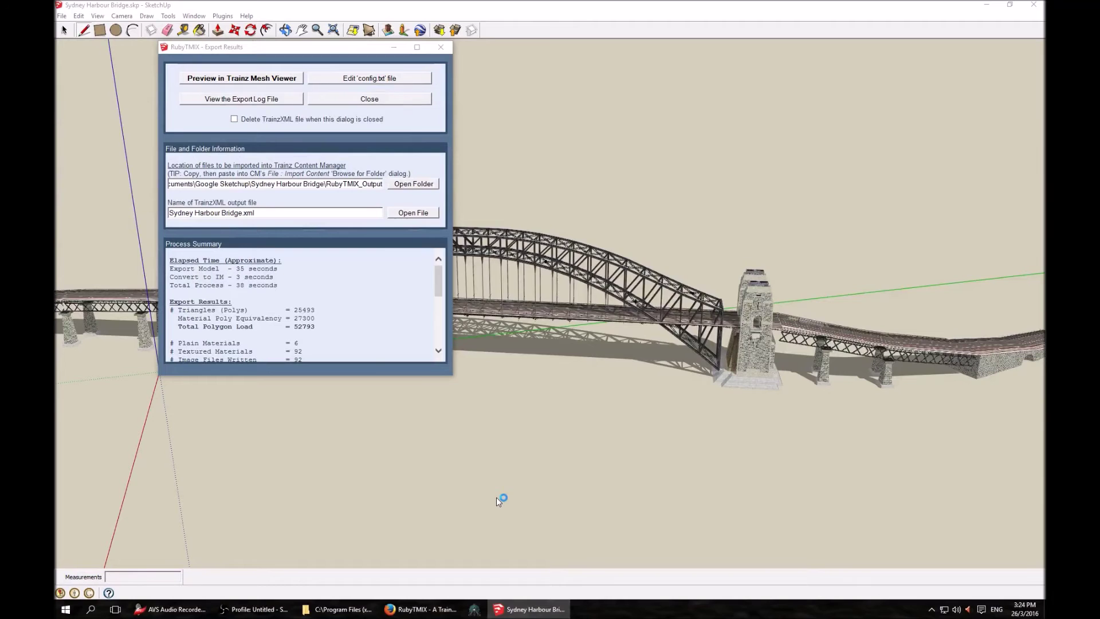
{"action": "left_click", "coordinate": [449, 353]}
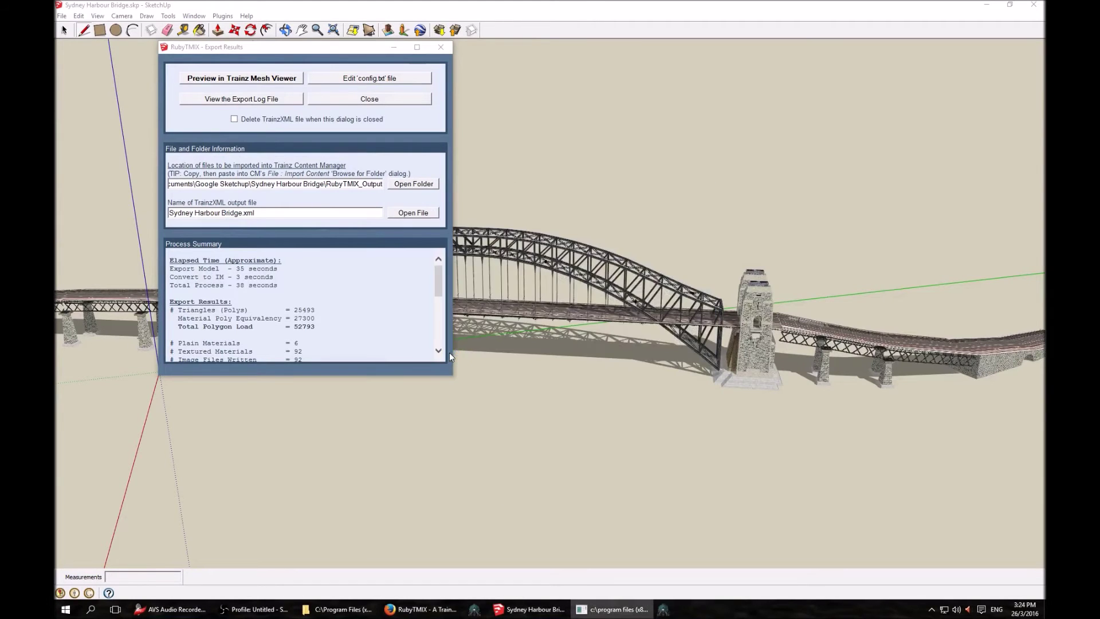
{"action": "left_click", "coordinate": [548, 7]}
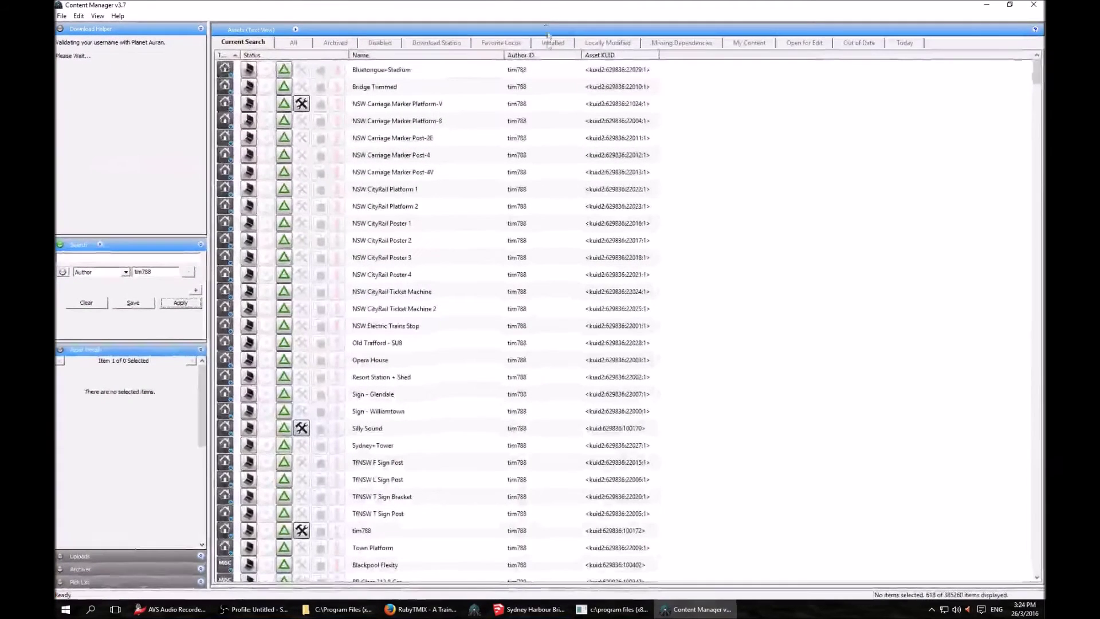
- Import the RubyTMIX_Output folder into Trainz Content Manager
{"action": "left_click", "coordinate": [62, 17]}
{"action": "left_click", "coordinate": [80, 104]}
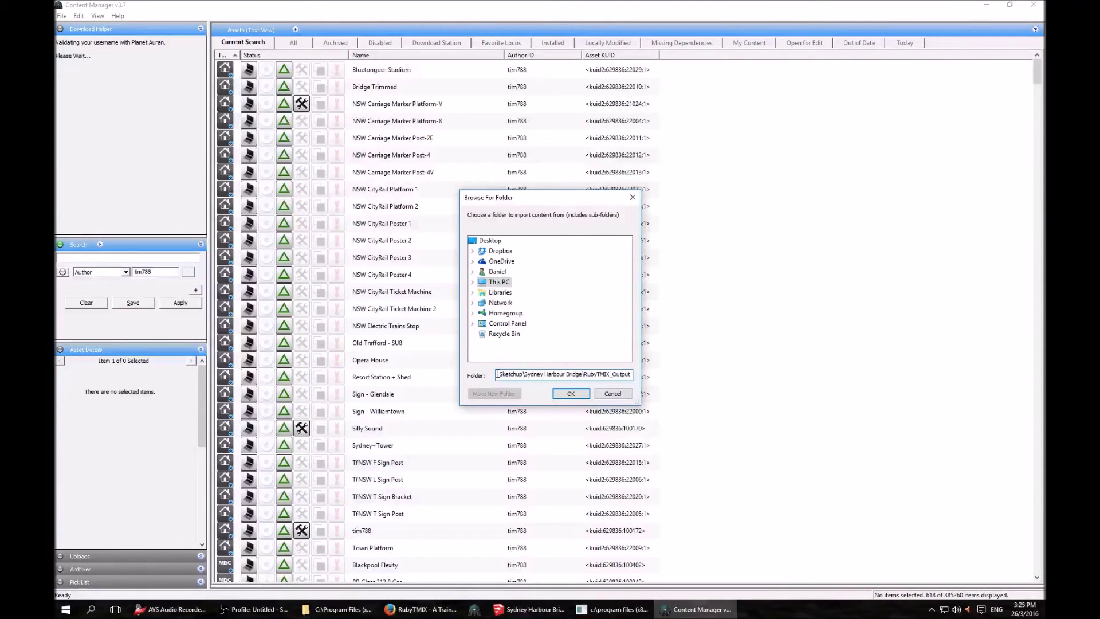
{"action": "left_click", "coordinate": [570, 394]}
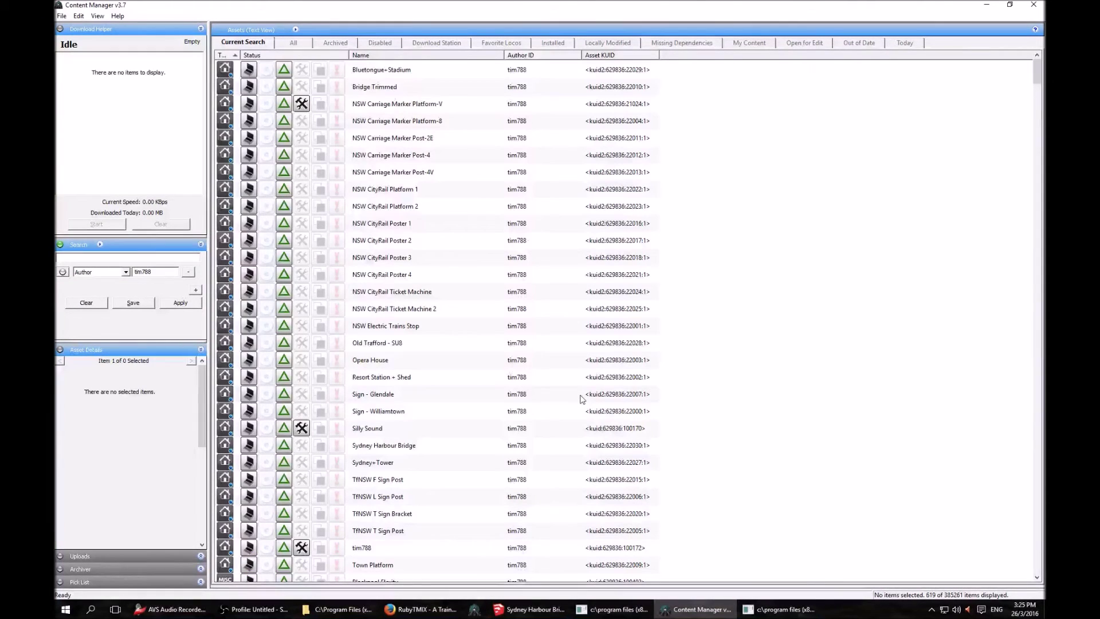
- Find Sydney Harbour Bridge under My Content and queue it for download
{"action": "left_click", "coordinate": [759, 45]}
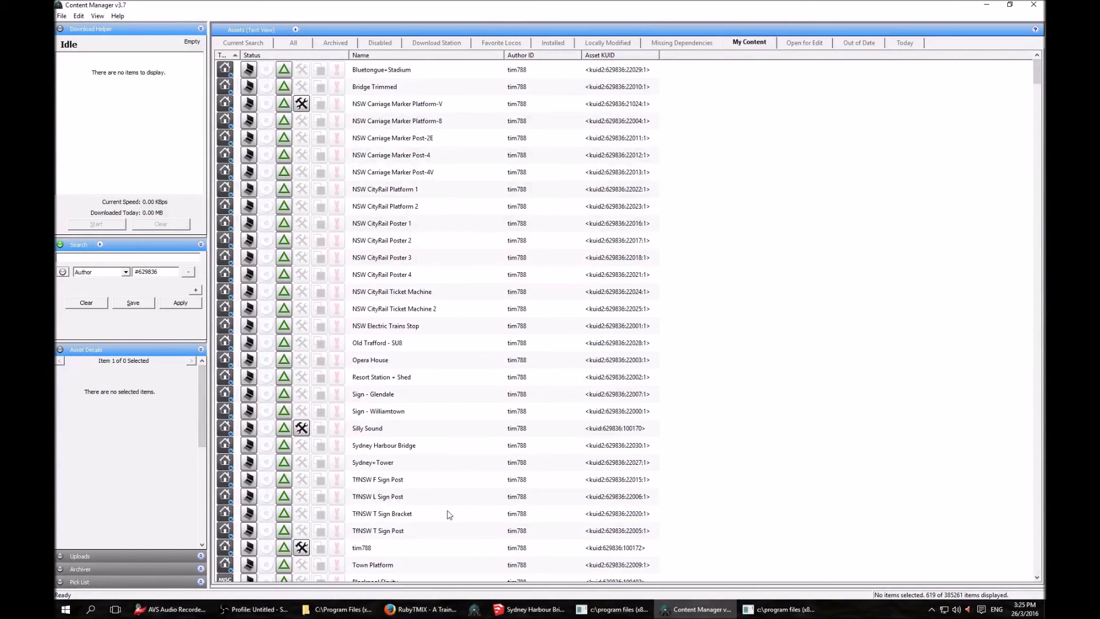
{"action": "scroll", "coordinate": [407, 339], "scroll_direction": "down", "scroll_amount": 2}
{"action": "scroll", "coordinate": [407, 339], "scroll_direction": "down", "scroll_amount": 1}
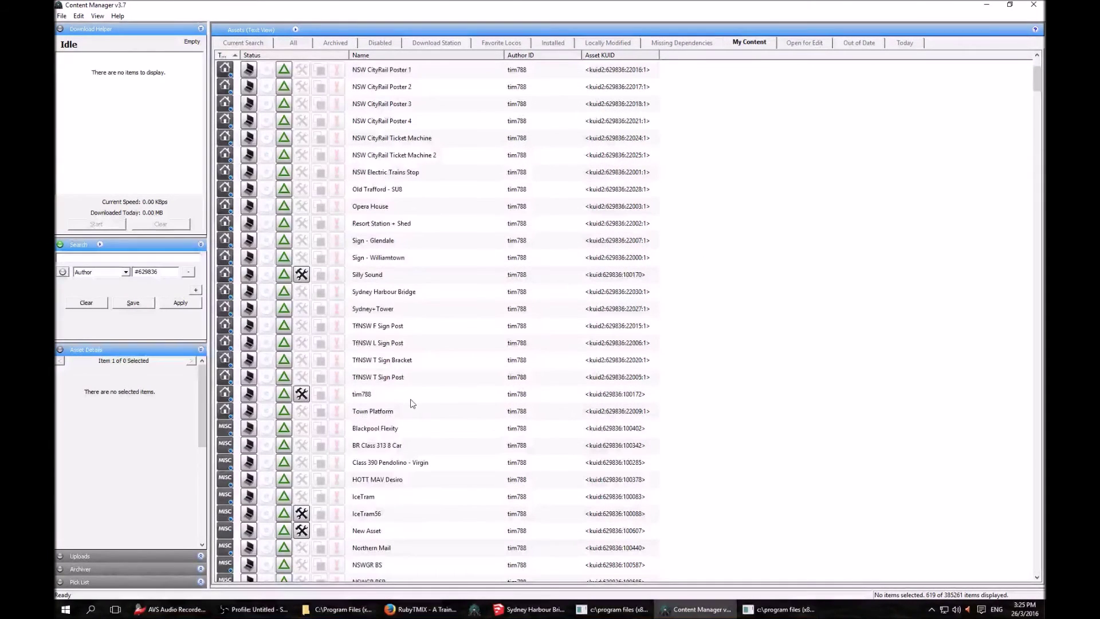
{"action": "scroll", "coordinate": [412, 403], "scroll_direction": "down", "scroll_amount": 1}
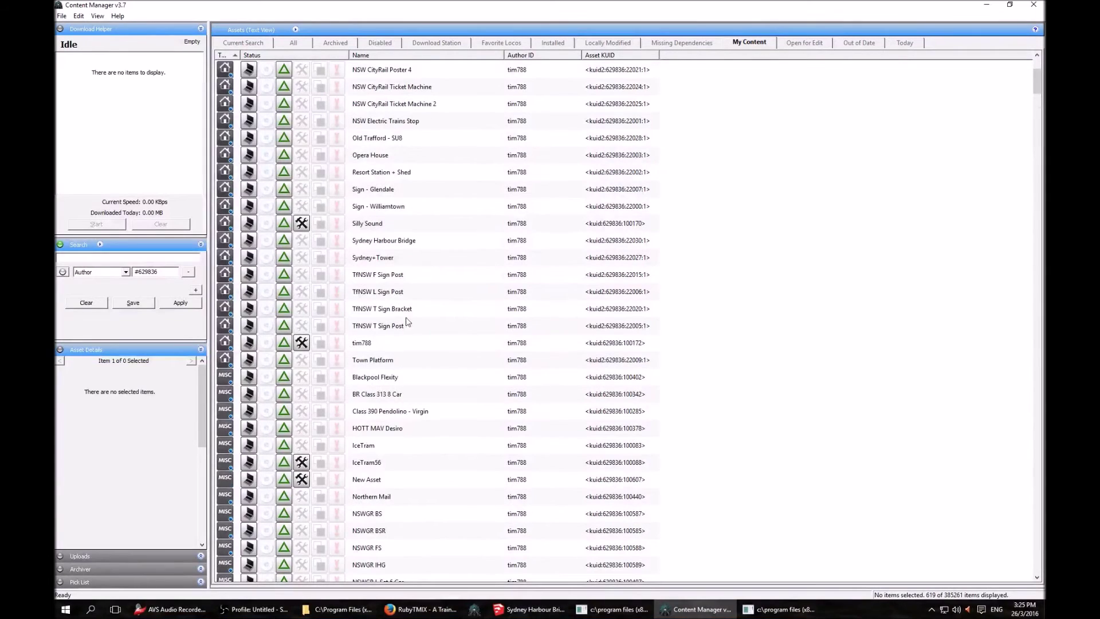
{"action": "left_click", "coordinate": [400, 246]}
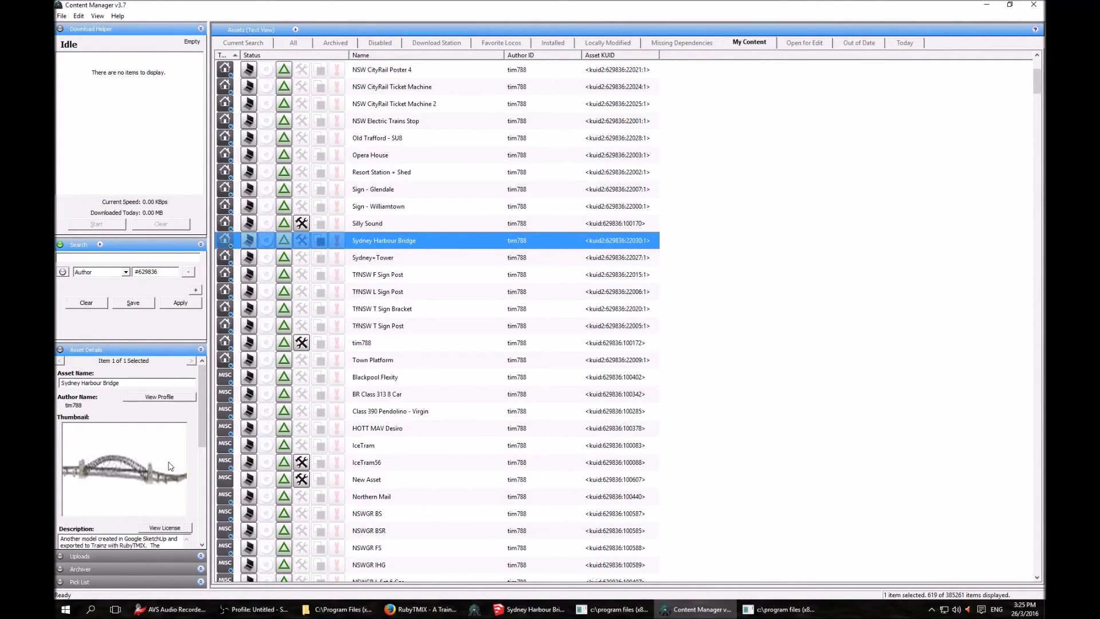
{"action": "right_click", "coordinate": [373, 239]}
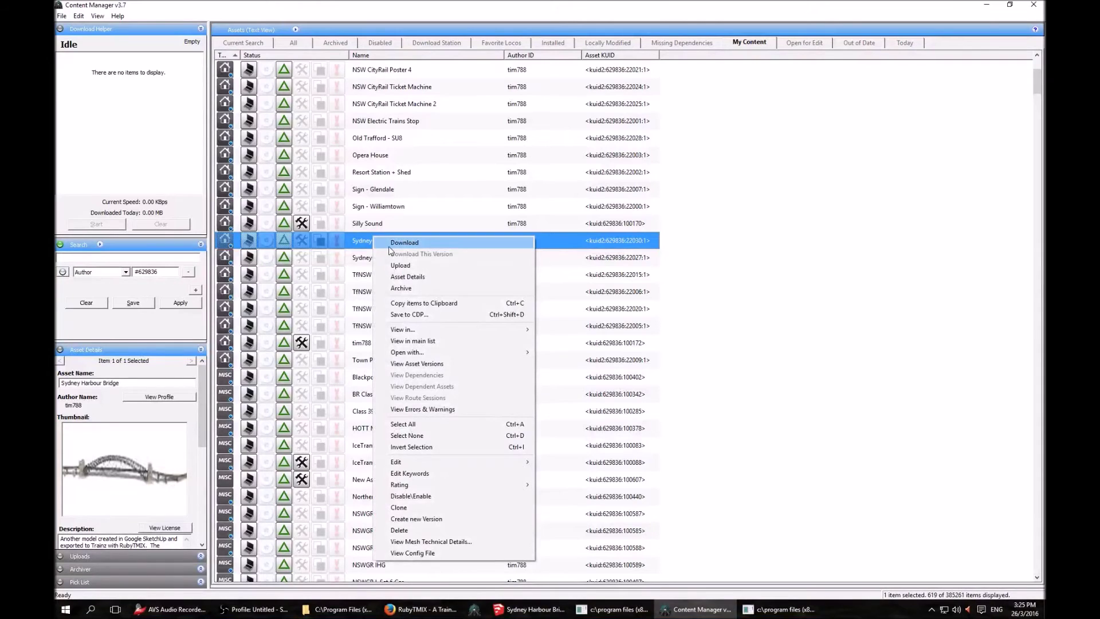
{"action": "left_click", "coordinate": [390, 249]}
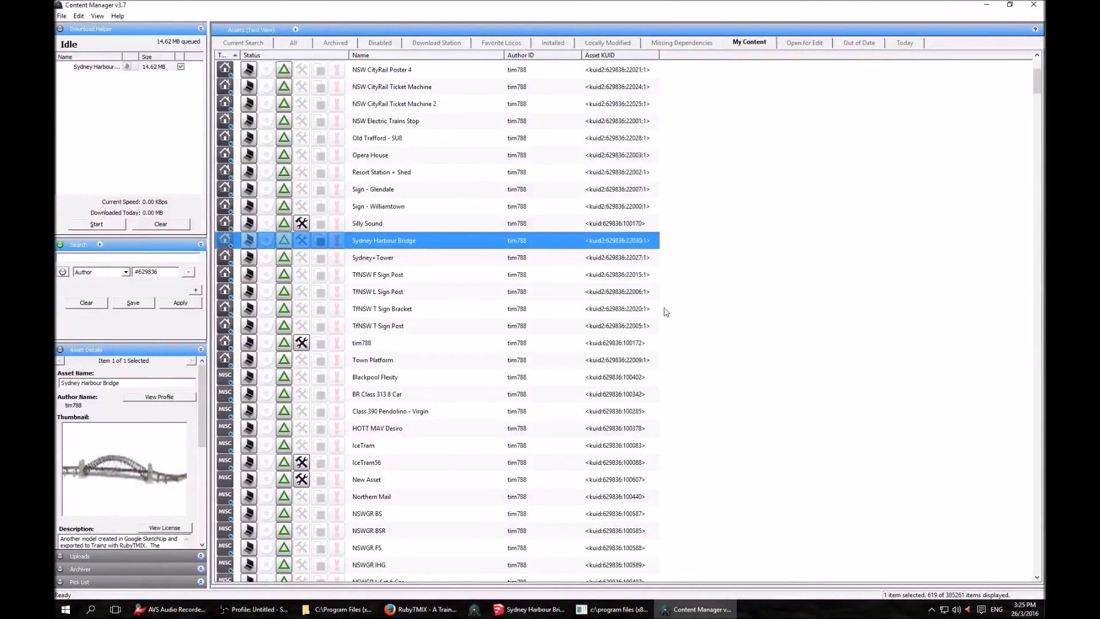
{"action": "left_click", "coordinate": [475, 611]}
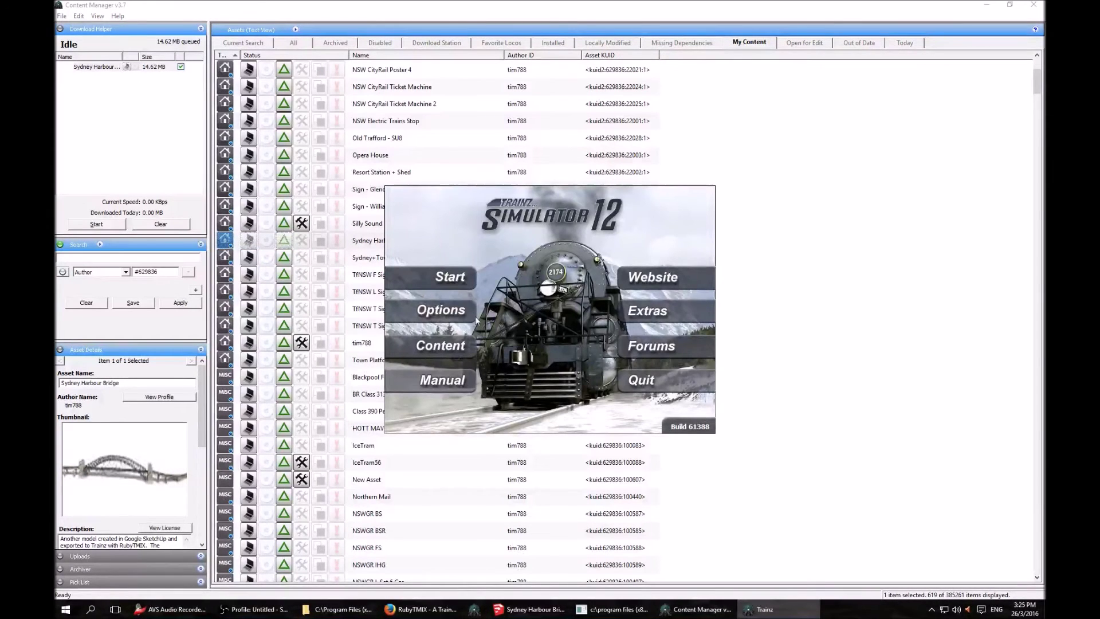
- Start Trainz Simulator 12 and open the NSW Mainline route in Surveyor
{"action": "left_click", "coordinate": [459, 283]}
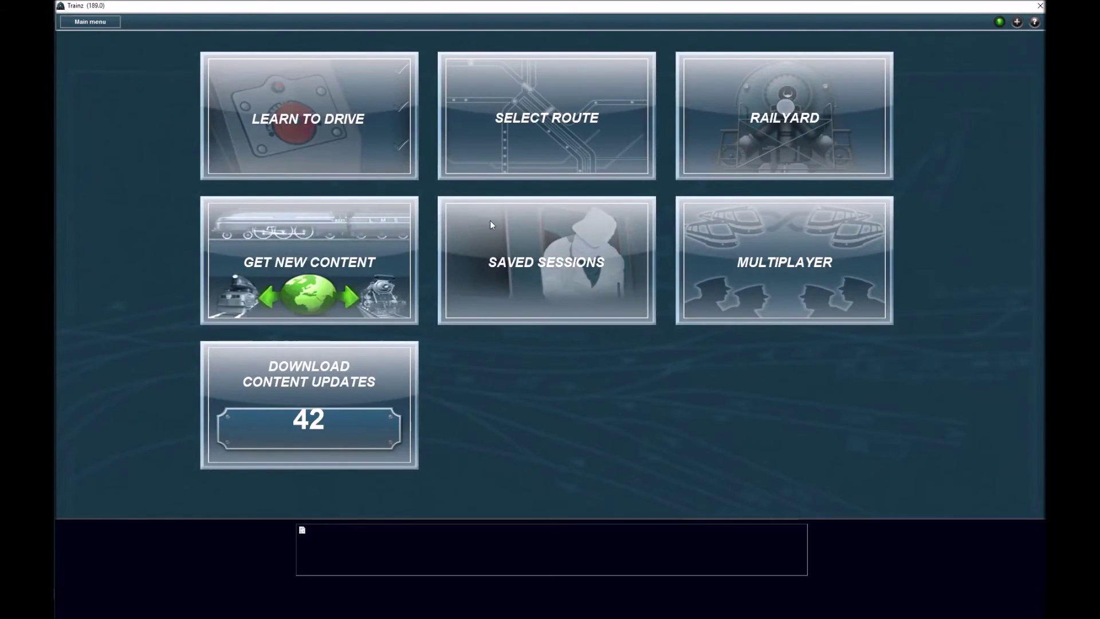
{"action": "left_click", "coordinate": [512, 147]}
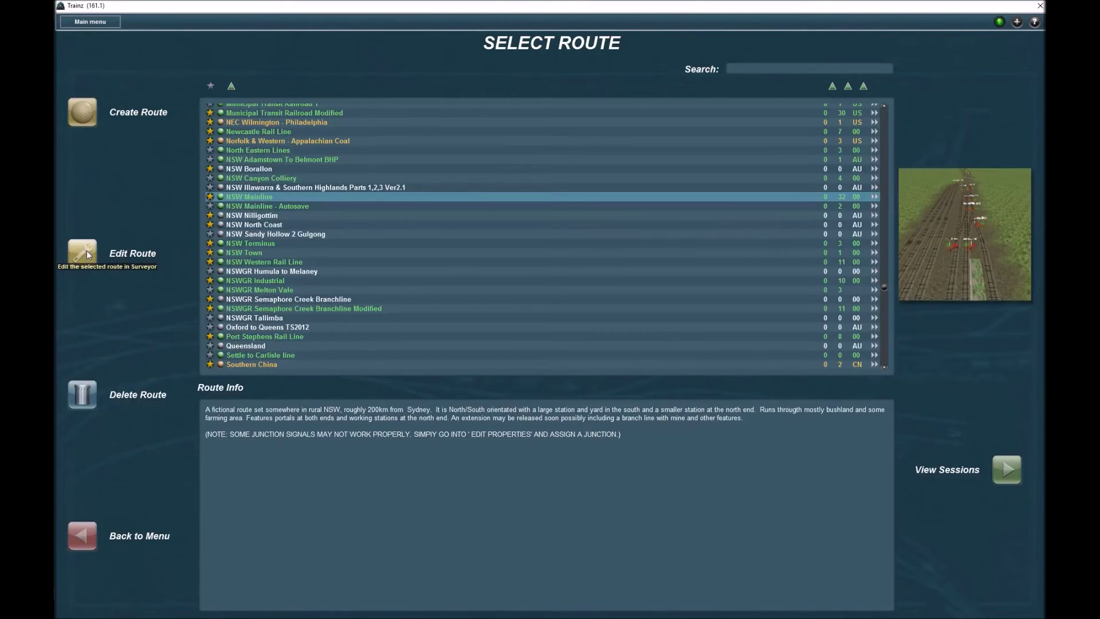
{"action": "left_click", "coordinate": [87, 251]}
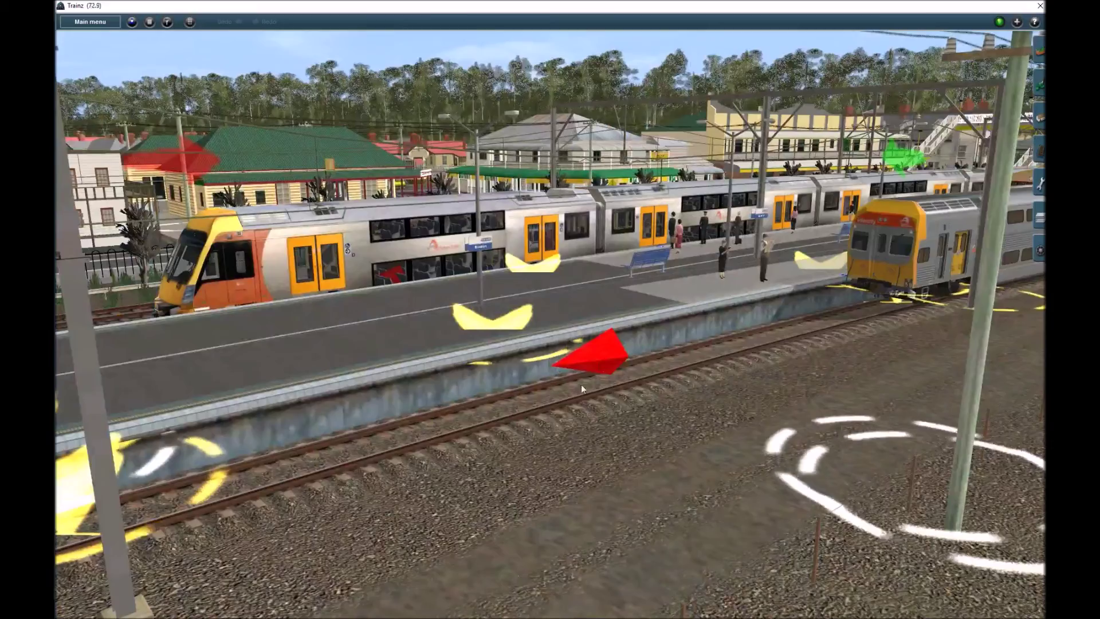
- Search 'sydney harbour', place the Sydney Harbour Bridge on the water, then undo it
{"action": "right_click_drag", "start_coordinate": [590, 373], "coordinate": [544, 321]}
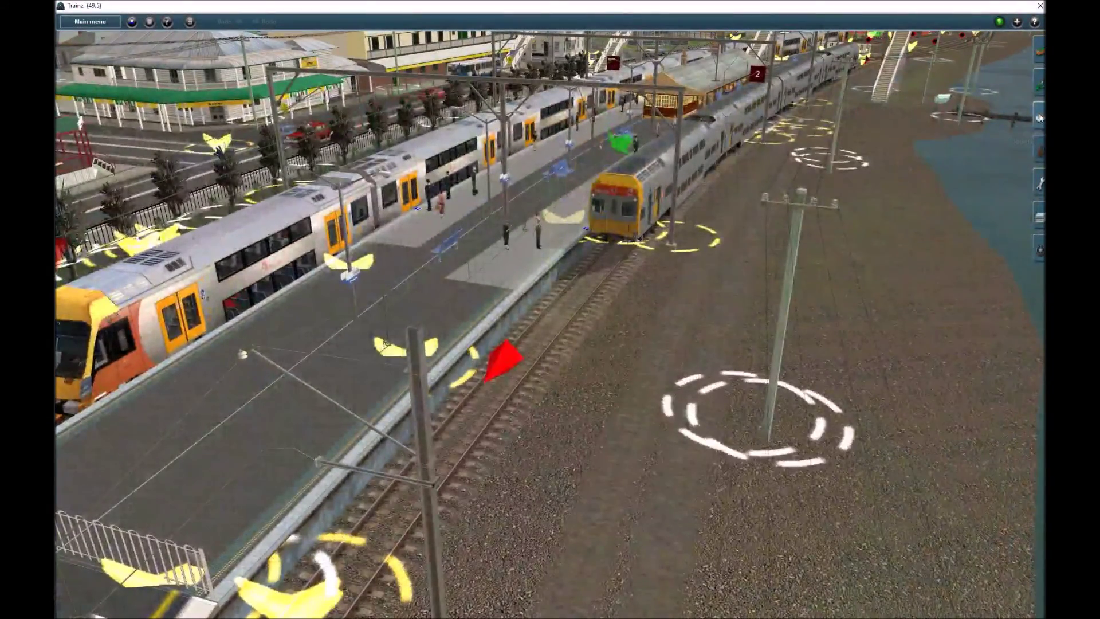
{"action": "key", "text": "F3"}
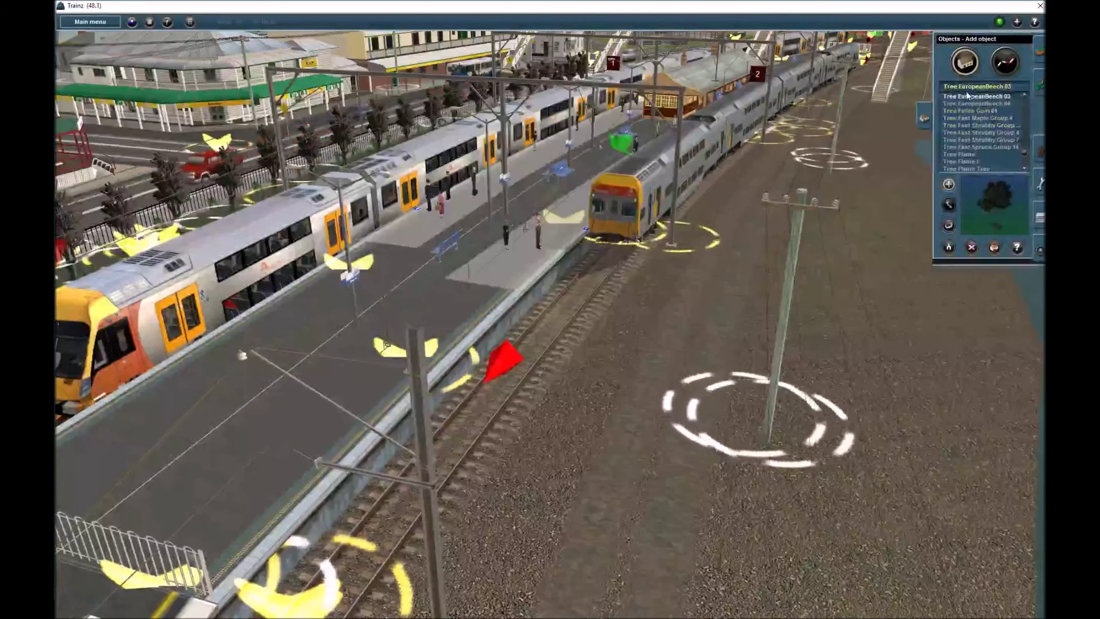
{"action": "type", "text": "syd"}
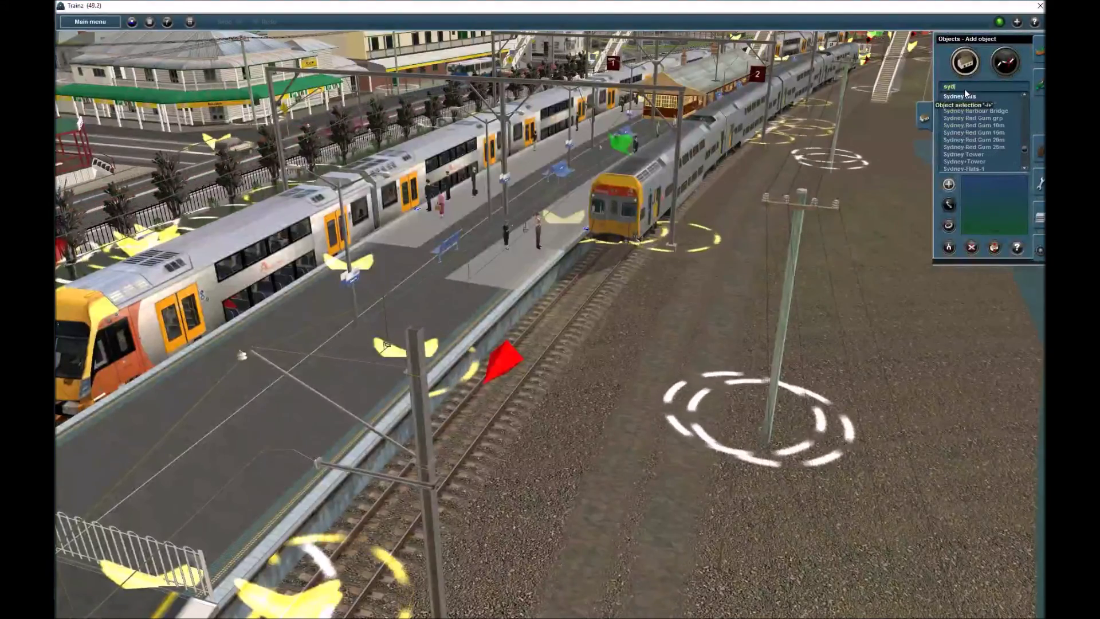
{"action": "type", "text": "ney harbour"}
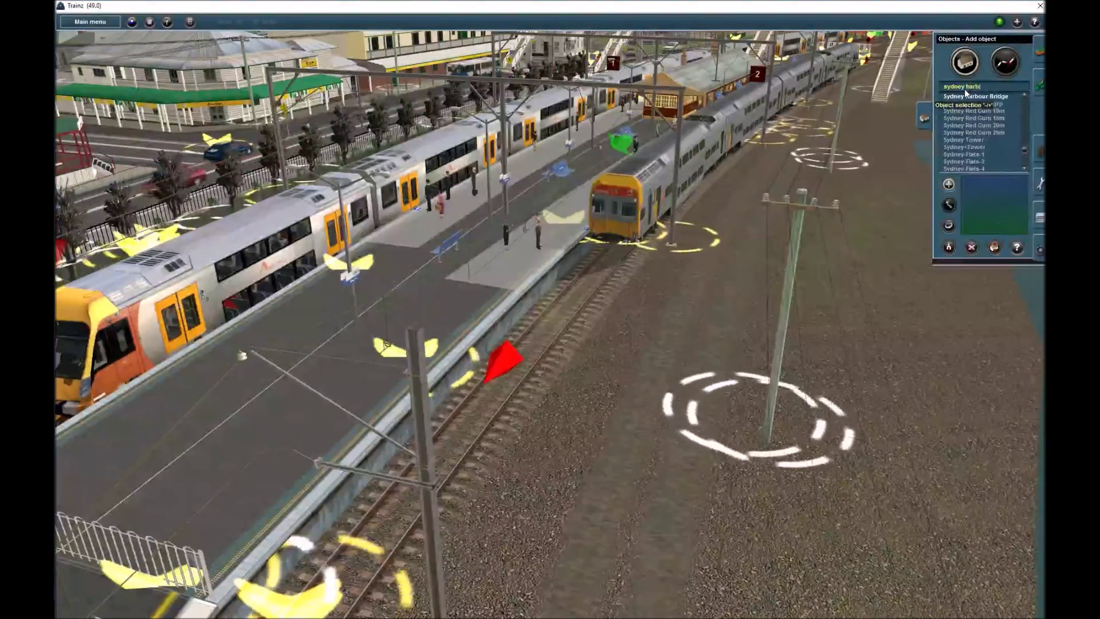
{"action": "left_click", "coordinate": [975, 98]}
{"action": "key", "text": "Right"}
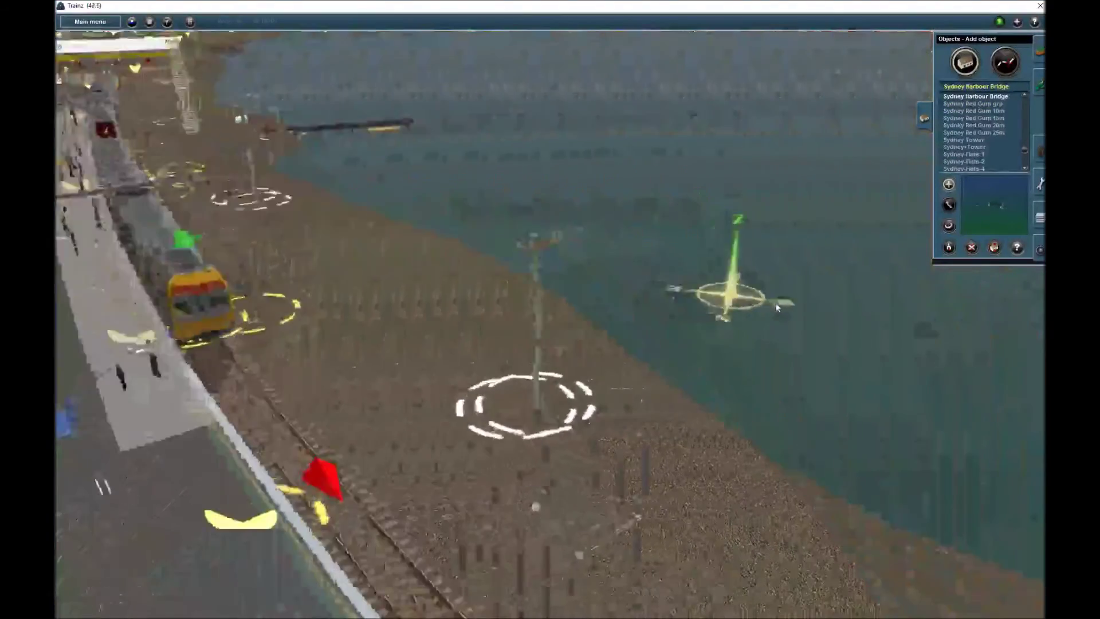
{"action": "key", "text": "Up"}
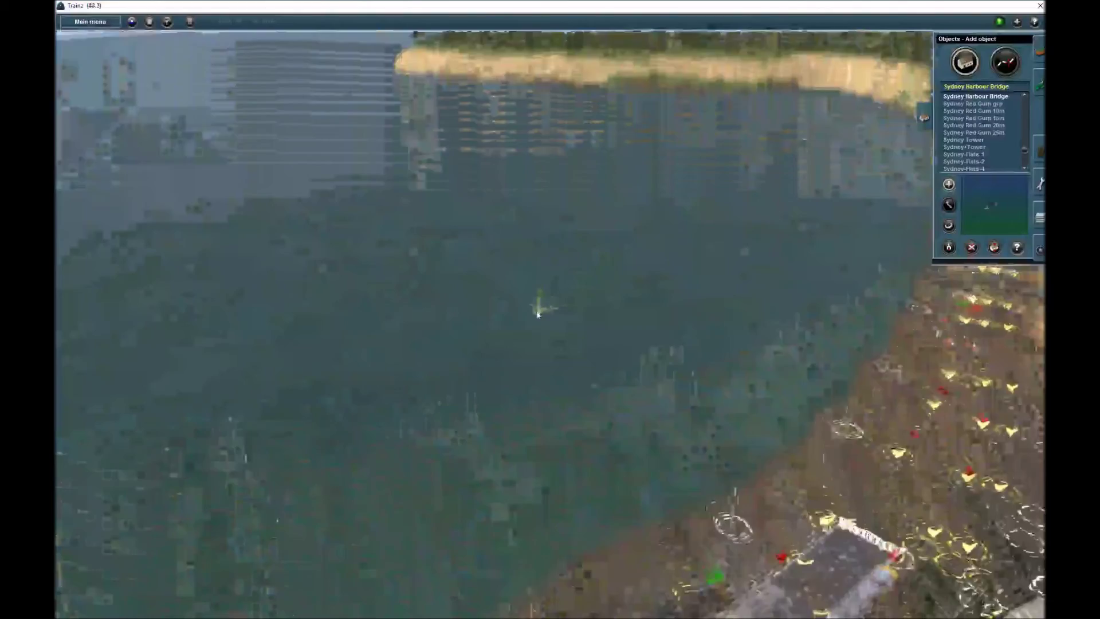
{"action": "left_click", "coordinate": [457, 286]}
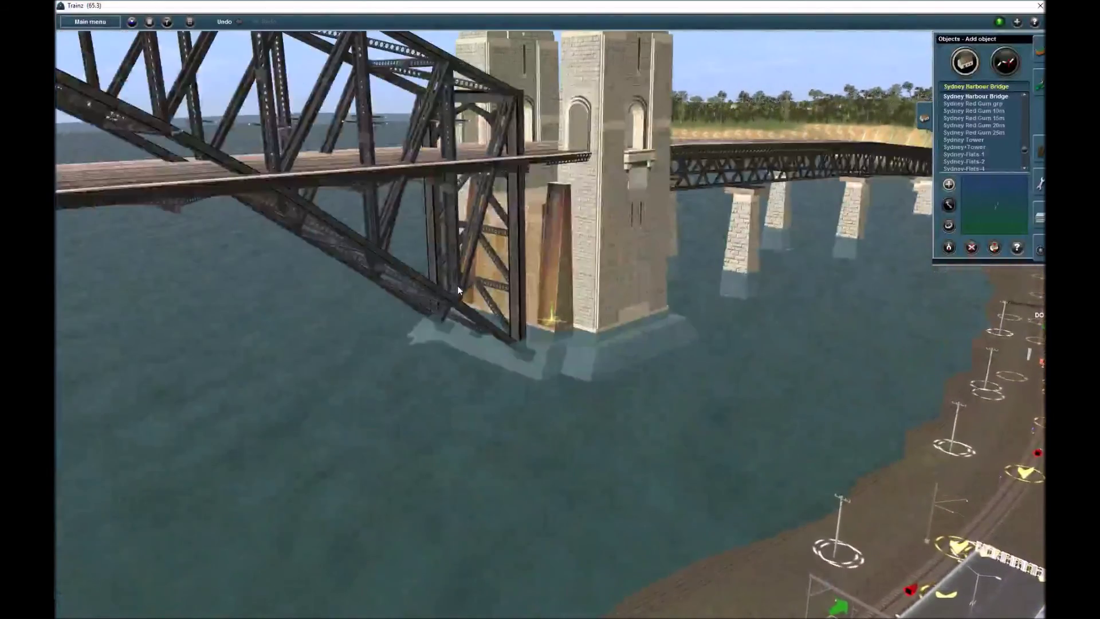
{"action": "scroll", "coordinate": [434, 343], "scroll_direction": "down", "scroll_amount": 5}
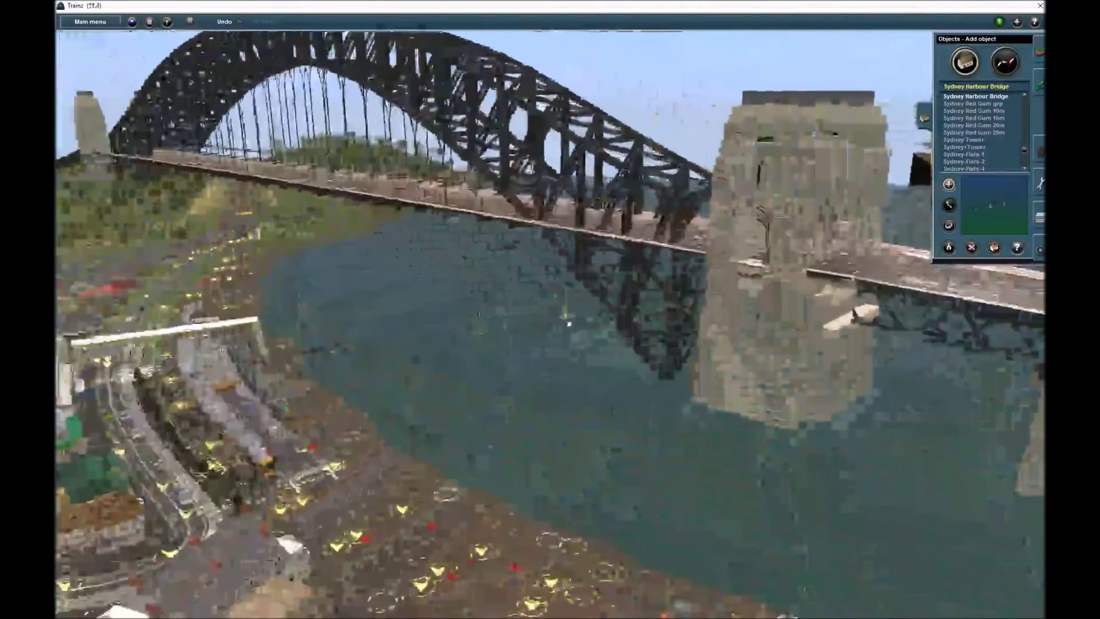
{"action": "key", "text": "ctrl+z"}
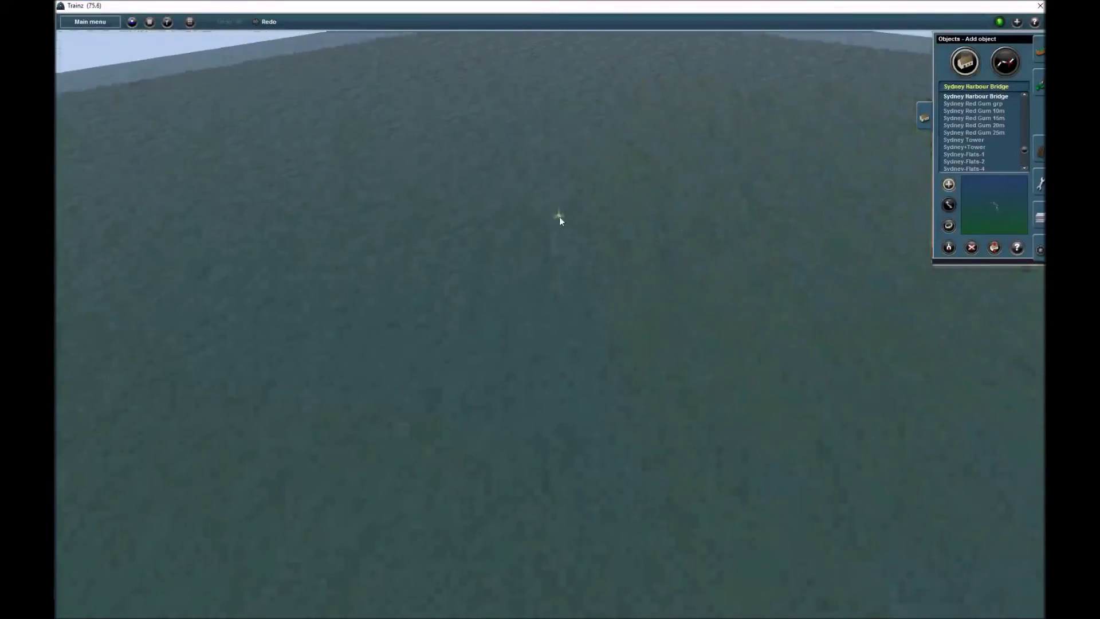
- Place the bridge on the water again, inspect its towers, then undo it
{"action": "left_click", "coordinate": [559, 217]}
{"action": "mouse_move", "coordinate": [679, 332]}
{"action": "right_mouse_down"}
{"action": "mouse_move", "coordinate": [493, 262]}
{"action": "mouse_move", "coordinate": [407, 394]}
{"action": "mouse_move", "coordinate": [429, 372]}
{"action": "mouse_move", "coordinate": [459, 393]}
{"action": "mouse_move", "coordinate": [531, 308]}
{"action": "mouse_move", "coordinate": [514, 291]}
{"action": "mouse_move", "coordinate": [561, 308]}
{"action": "mouse_move", "coordinate": [501, 315]}
{"action": "mouse_move", "coordinate": [613, 240]}
{"action": "mouse_move", "coordinate": [583, 314]}
{"action": "mouse_move", "coordinate": [558, 297]}
{"action": "mouse_move", "coordinate": [552, 320]}
{"action": "mouse_move", "coordinate": [567, 309]}
{"action": "mouse_move", "coordinate": [552, 325]}
{"action": "mouse_move", "coordinate": [462, 189]}
{"action": "mouse_move", "coordinate": [590, 190]}
{"action": "mouse_move", "coordinate": [582, 180]}
{"action": "mouse_move", "coordinate": [565, 175]}
{"action": "mouse_move", "coordinate": [487, 256]}
{"action": "right_mouse_up"}
{"action": "key", "text": "ctrl+z"}
{"action": "scroll", "coordinate": [511, 320], "scroll_direction": "up", "scroll_amount": 3}
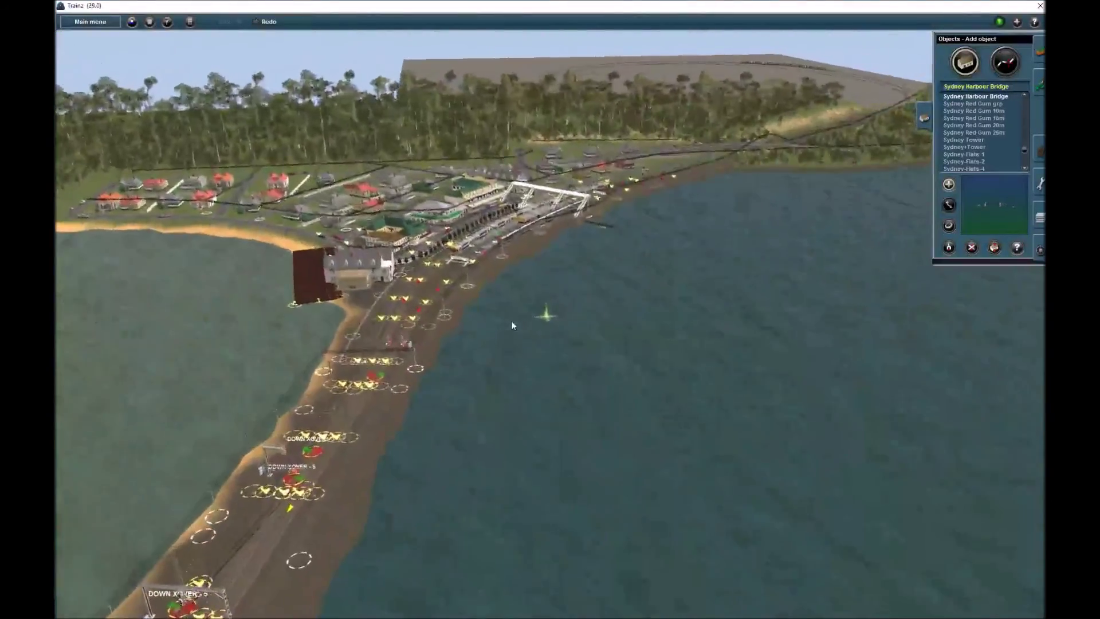